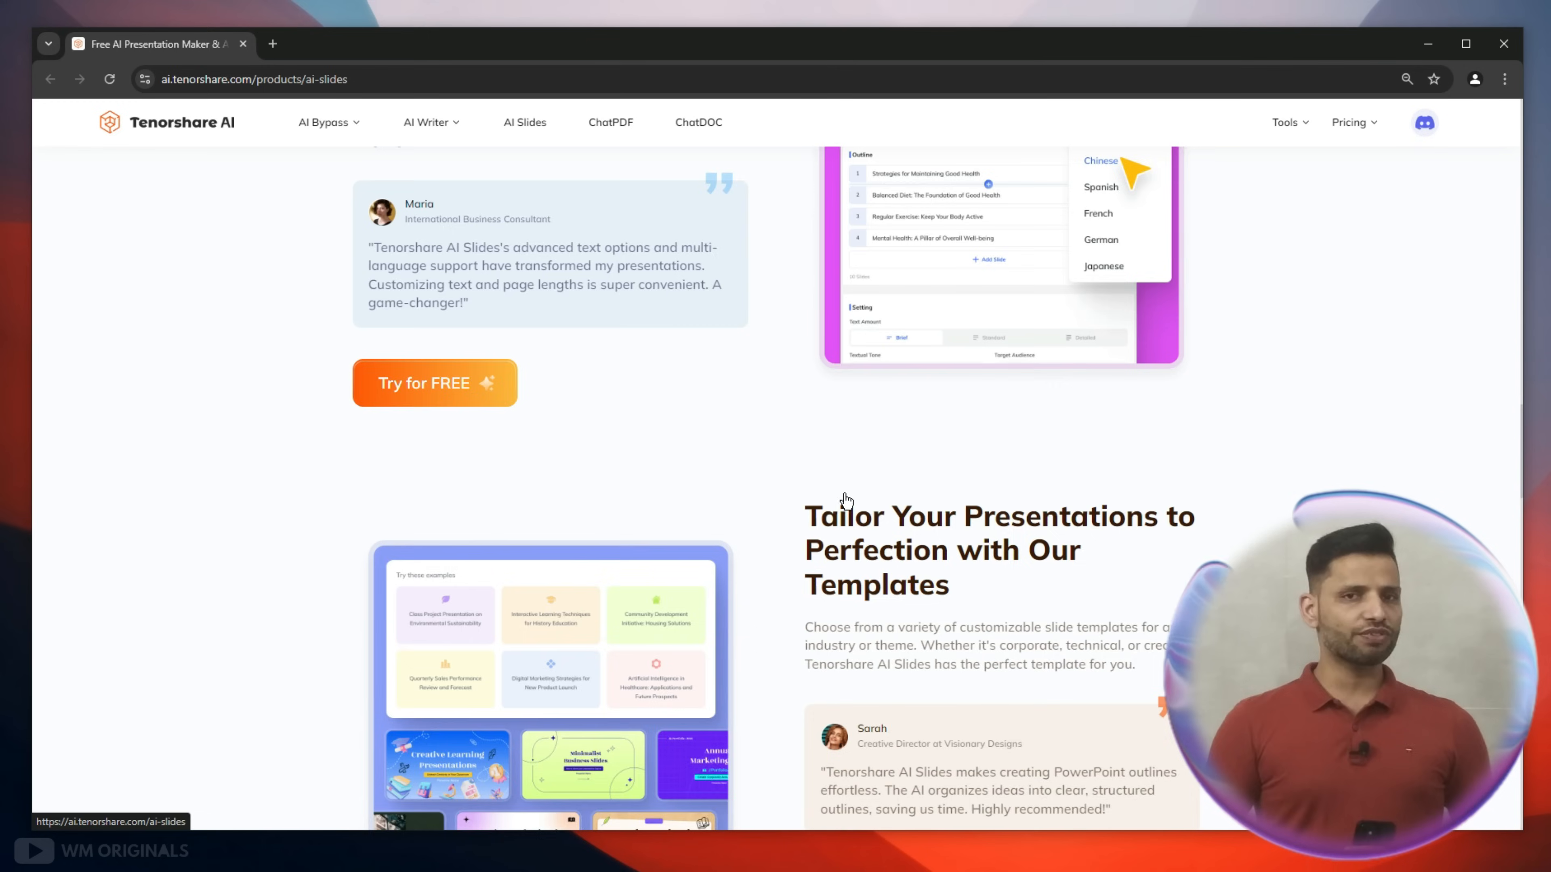
Open the free AI slide generator from the product page
scroll(844, 494, up, 4)
scroll(845, 495, up, 15)
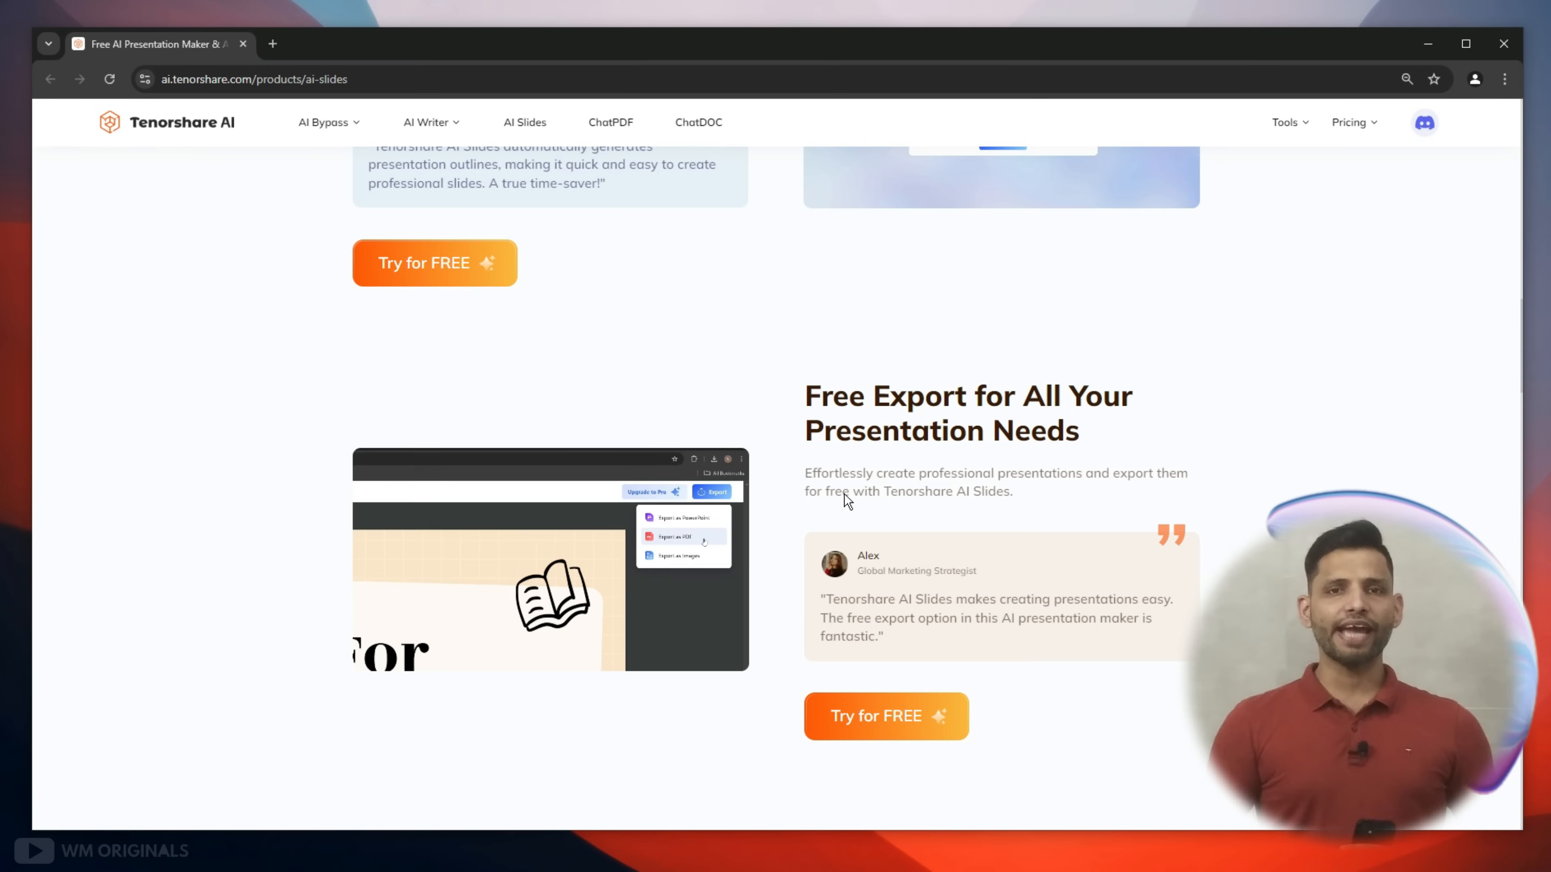
scroll(846, 501, up, 15)
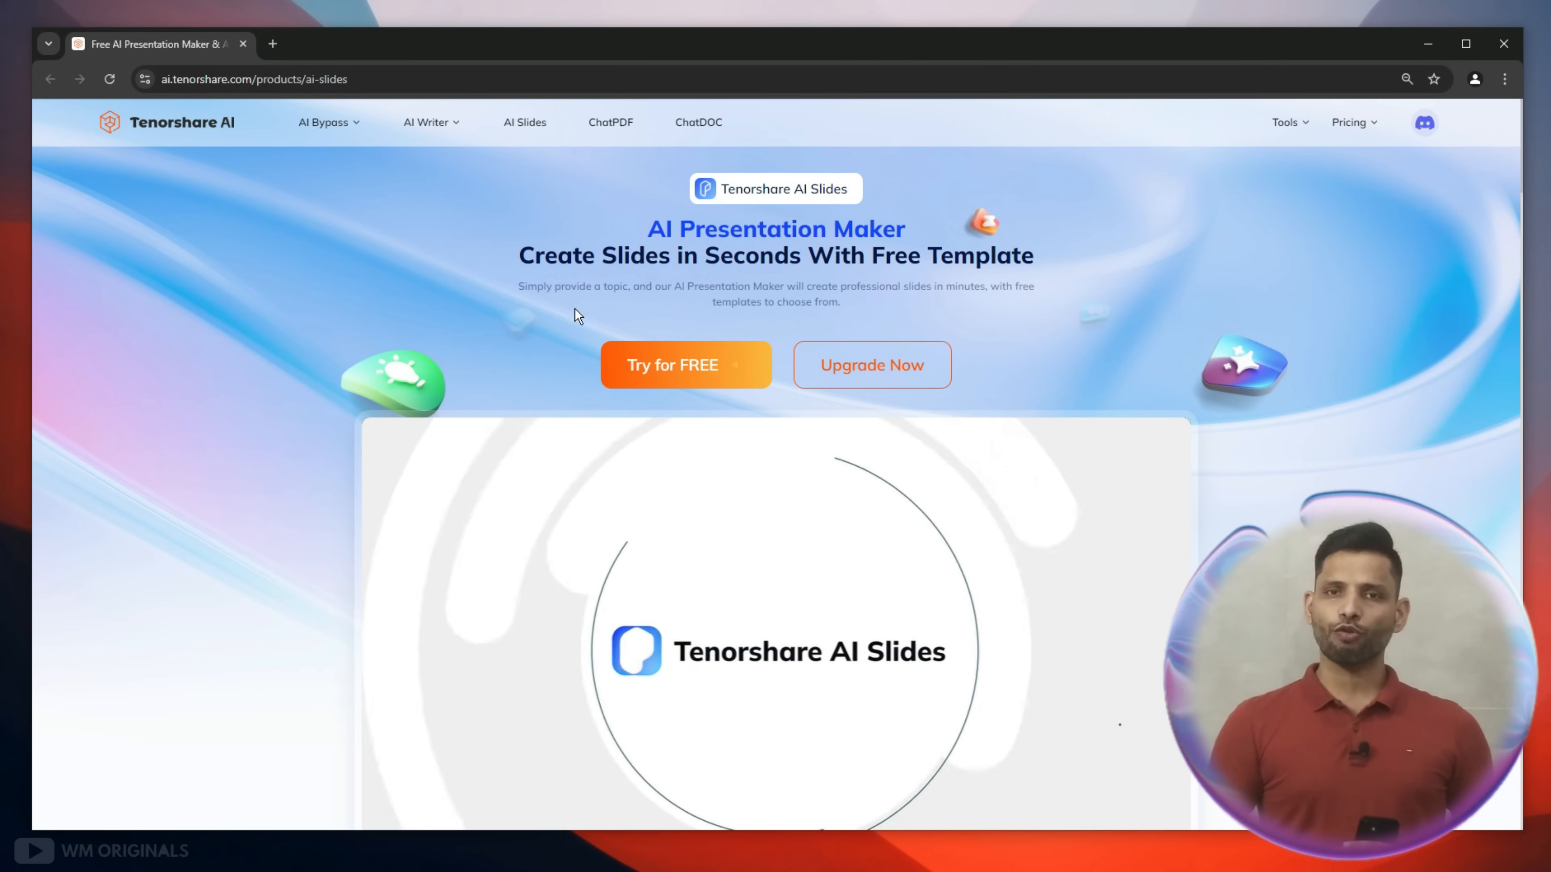
click(672, 370)
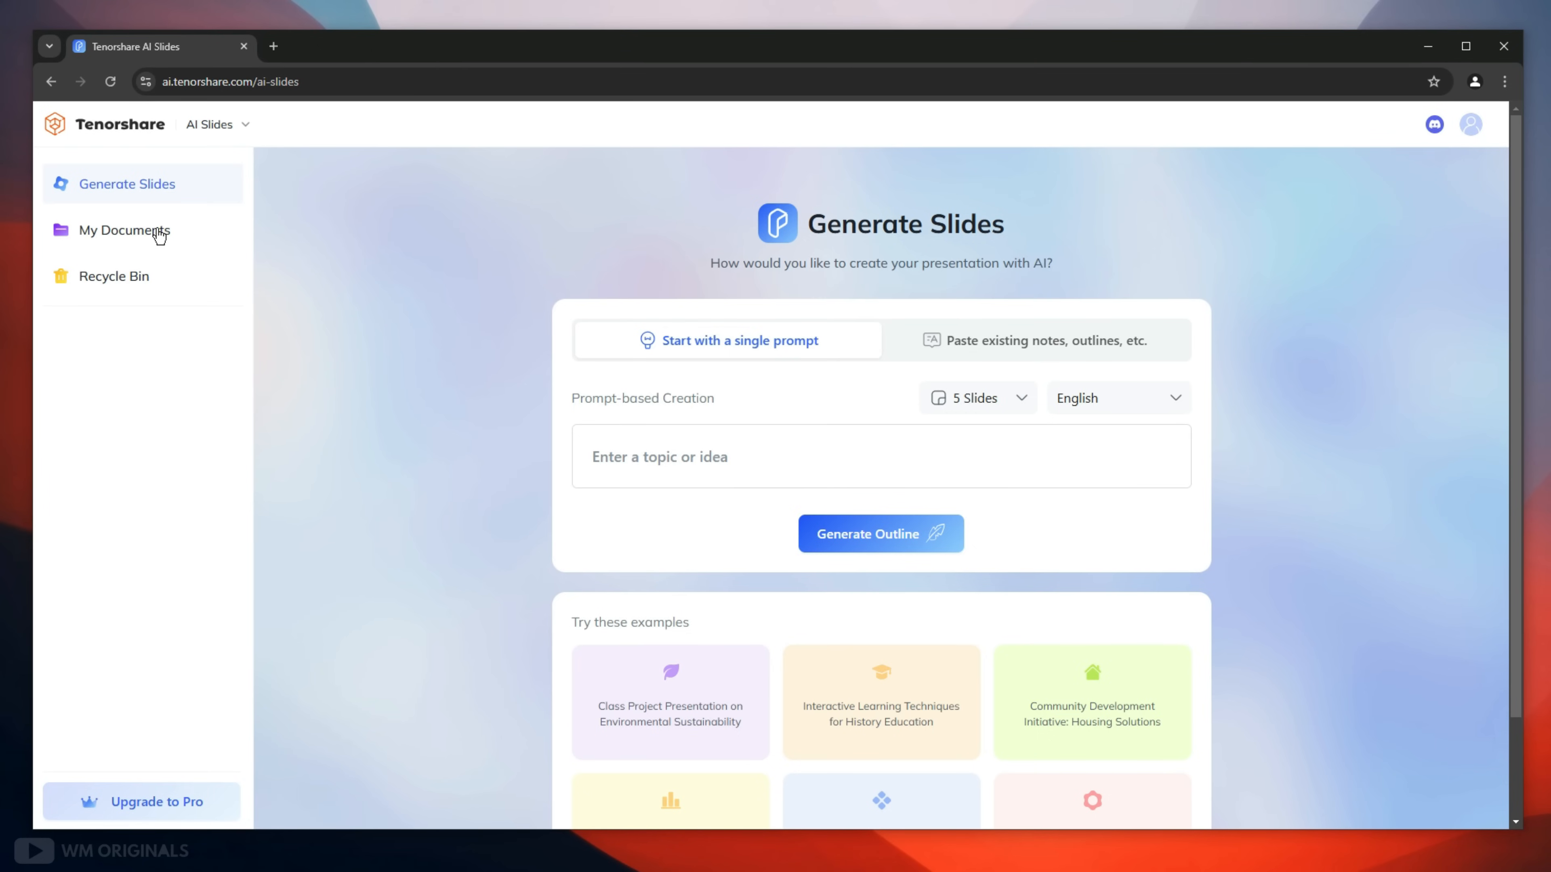
View the saved documents area and the recycle bin
click(160, 235)
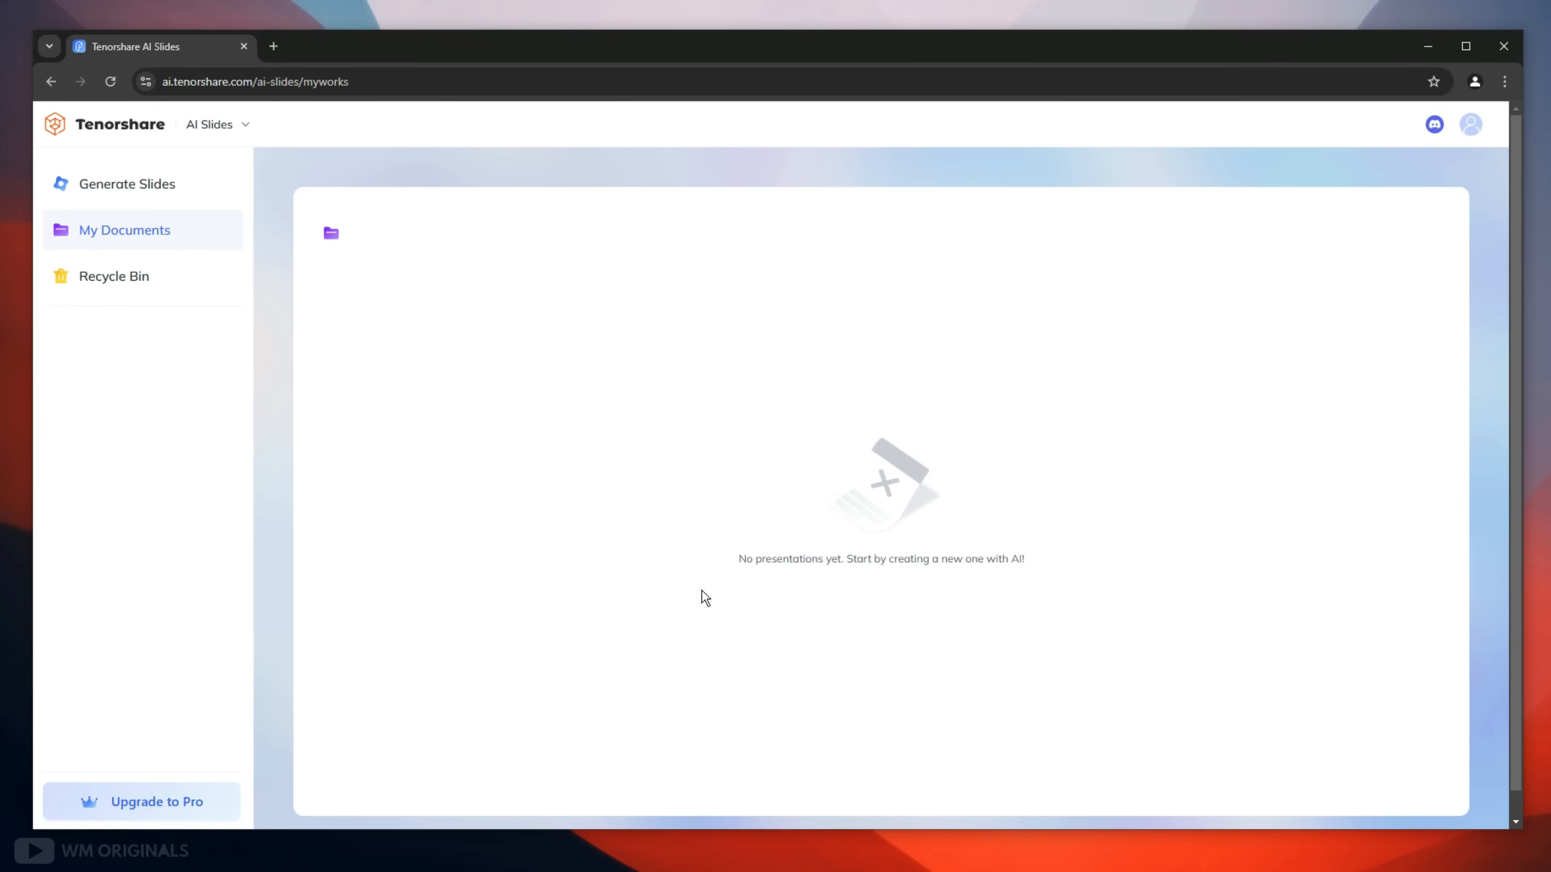
click(181, 279)
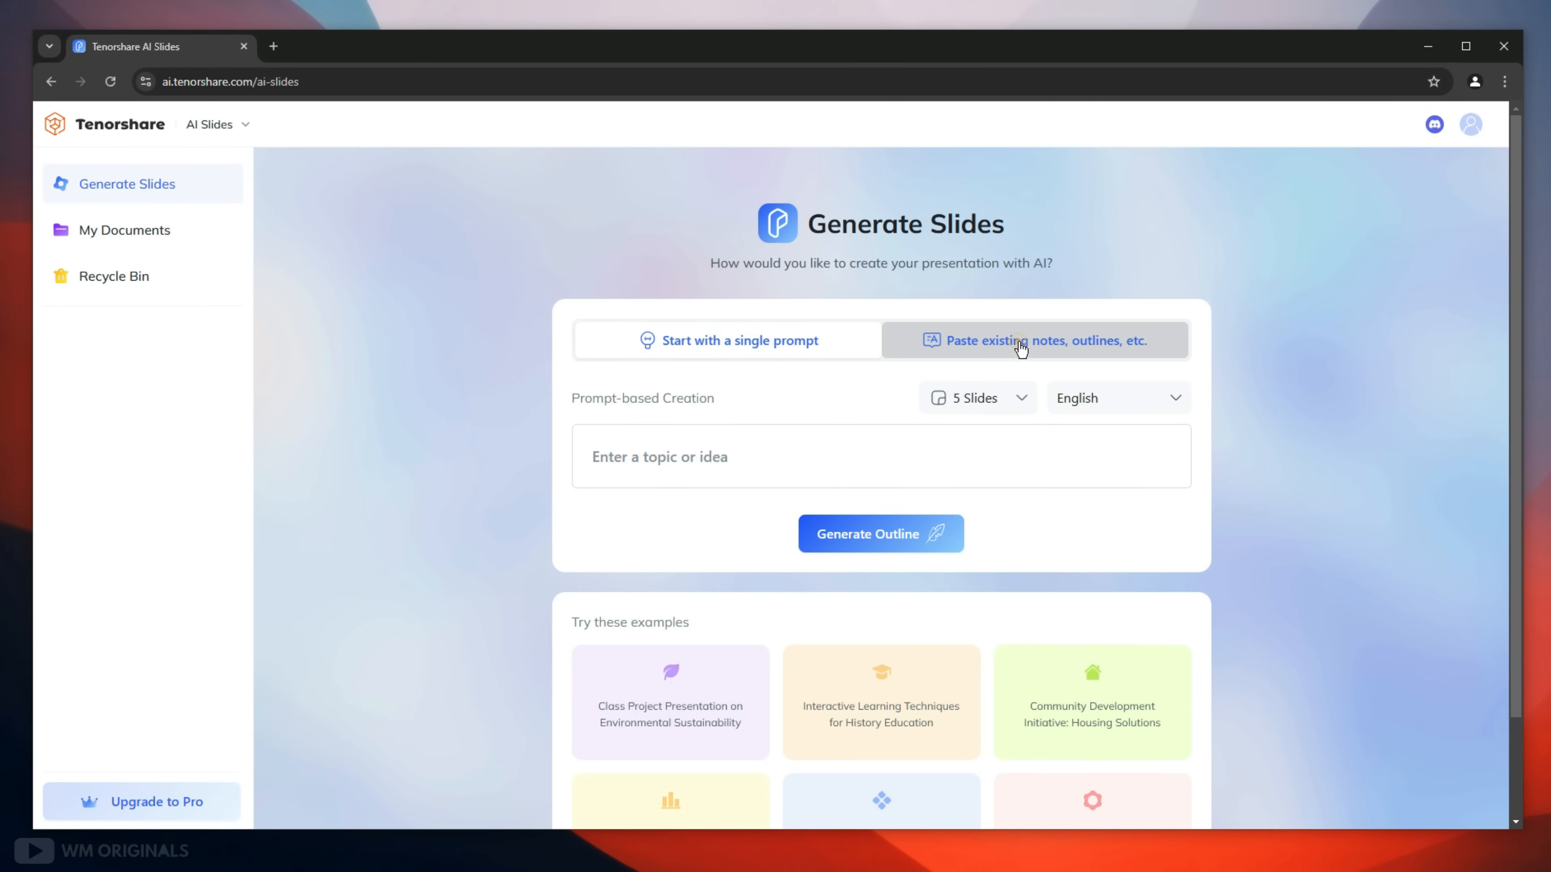
Look at the mode for pasting existing notes, return to single-prompt creation and view its example topics
click(989, 355)
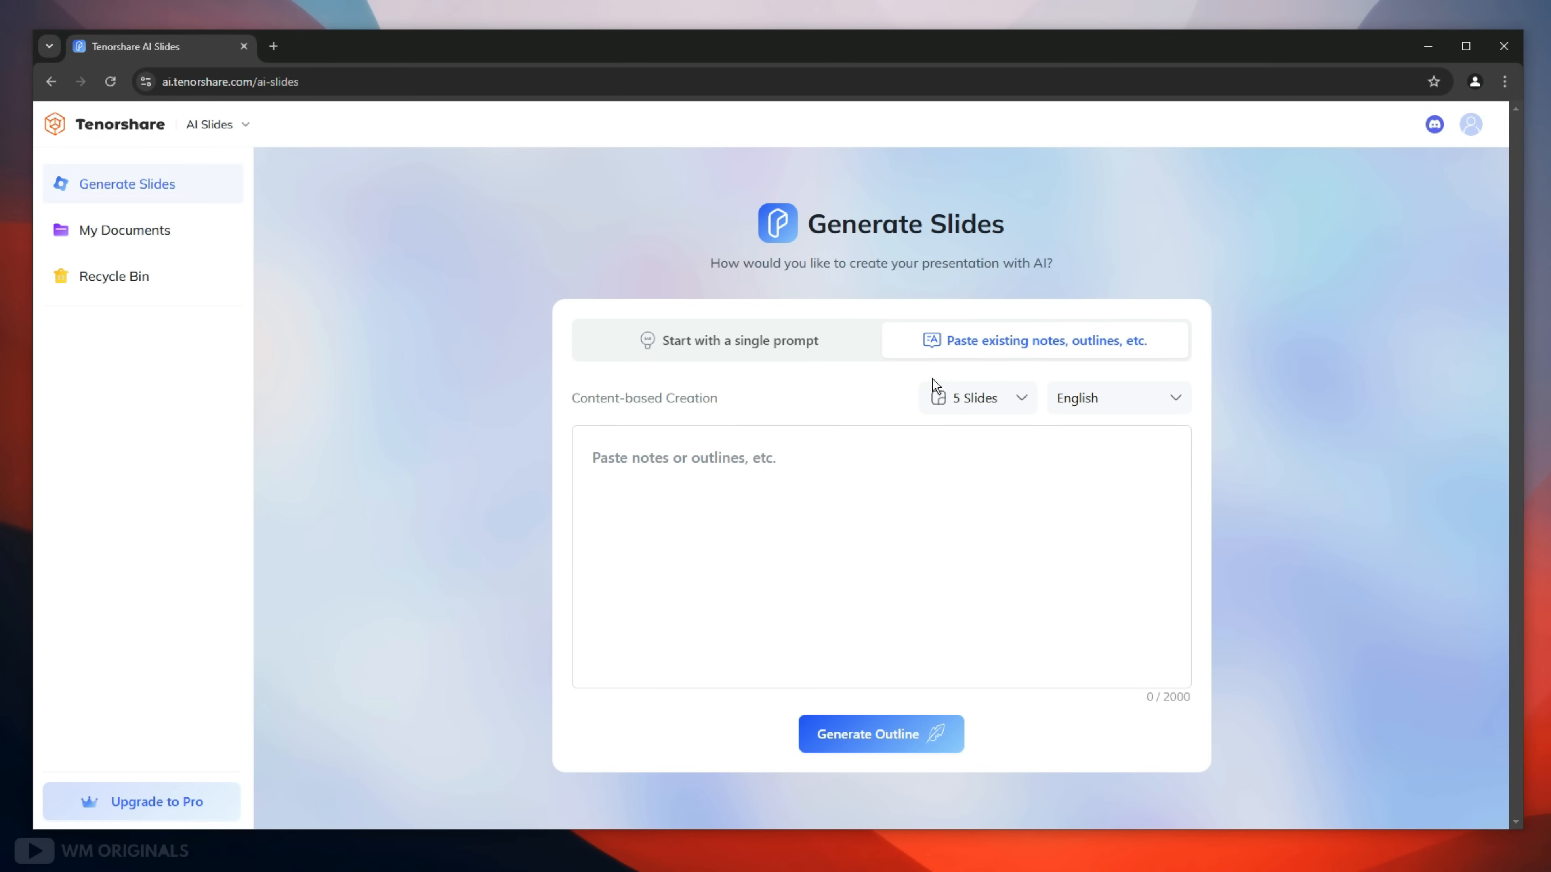
click(769, 343)
scroll(765, 544, down, 2)
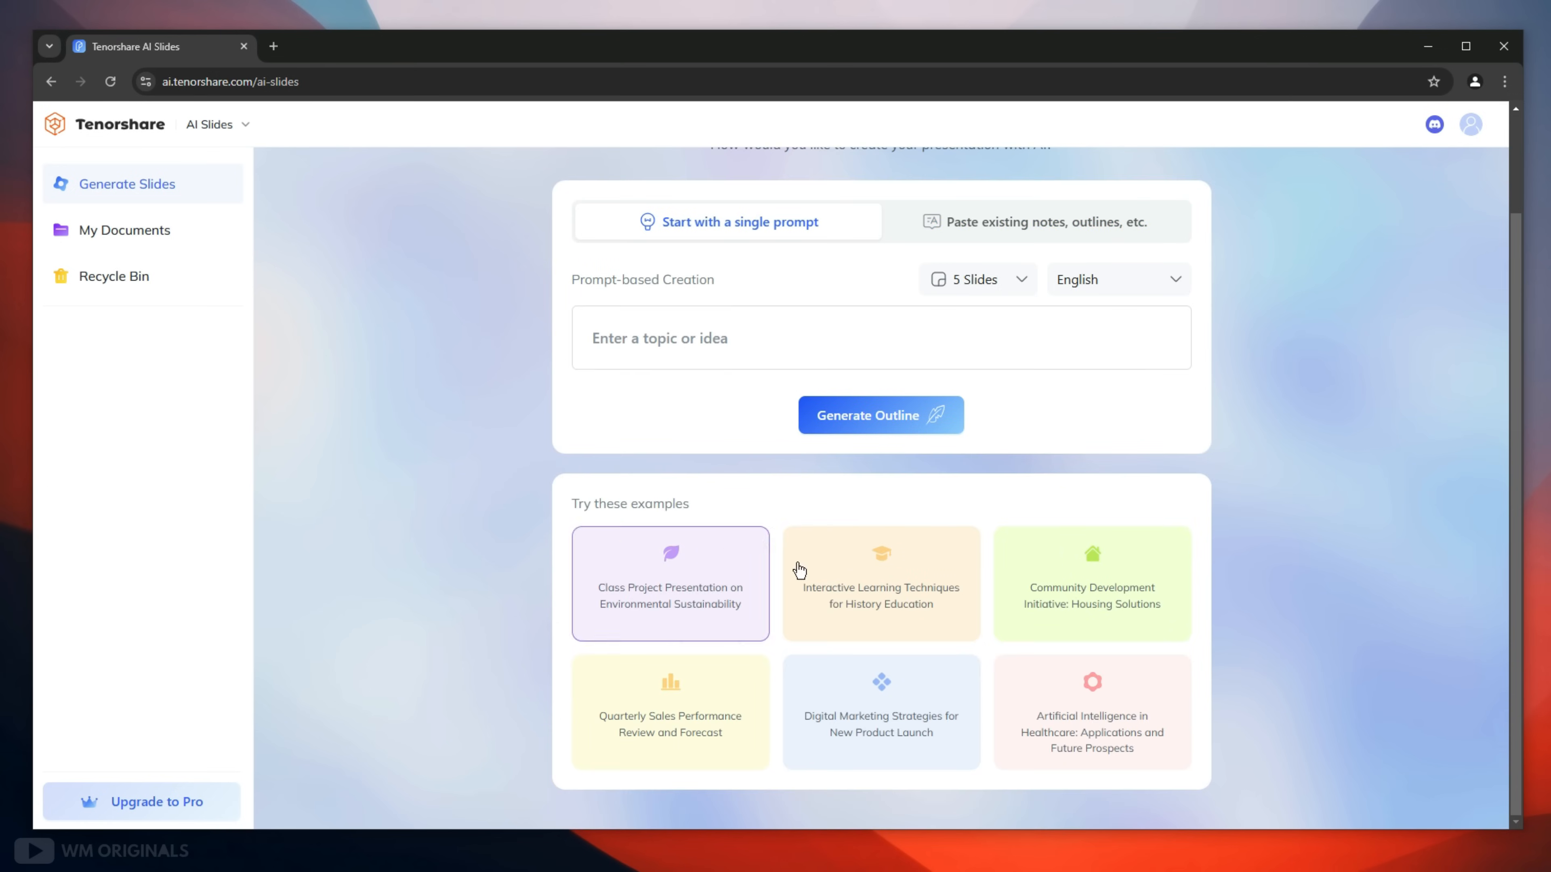
scroll(696, 509, up, 2)
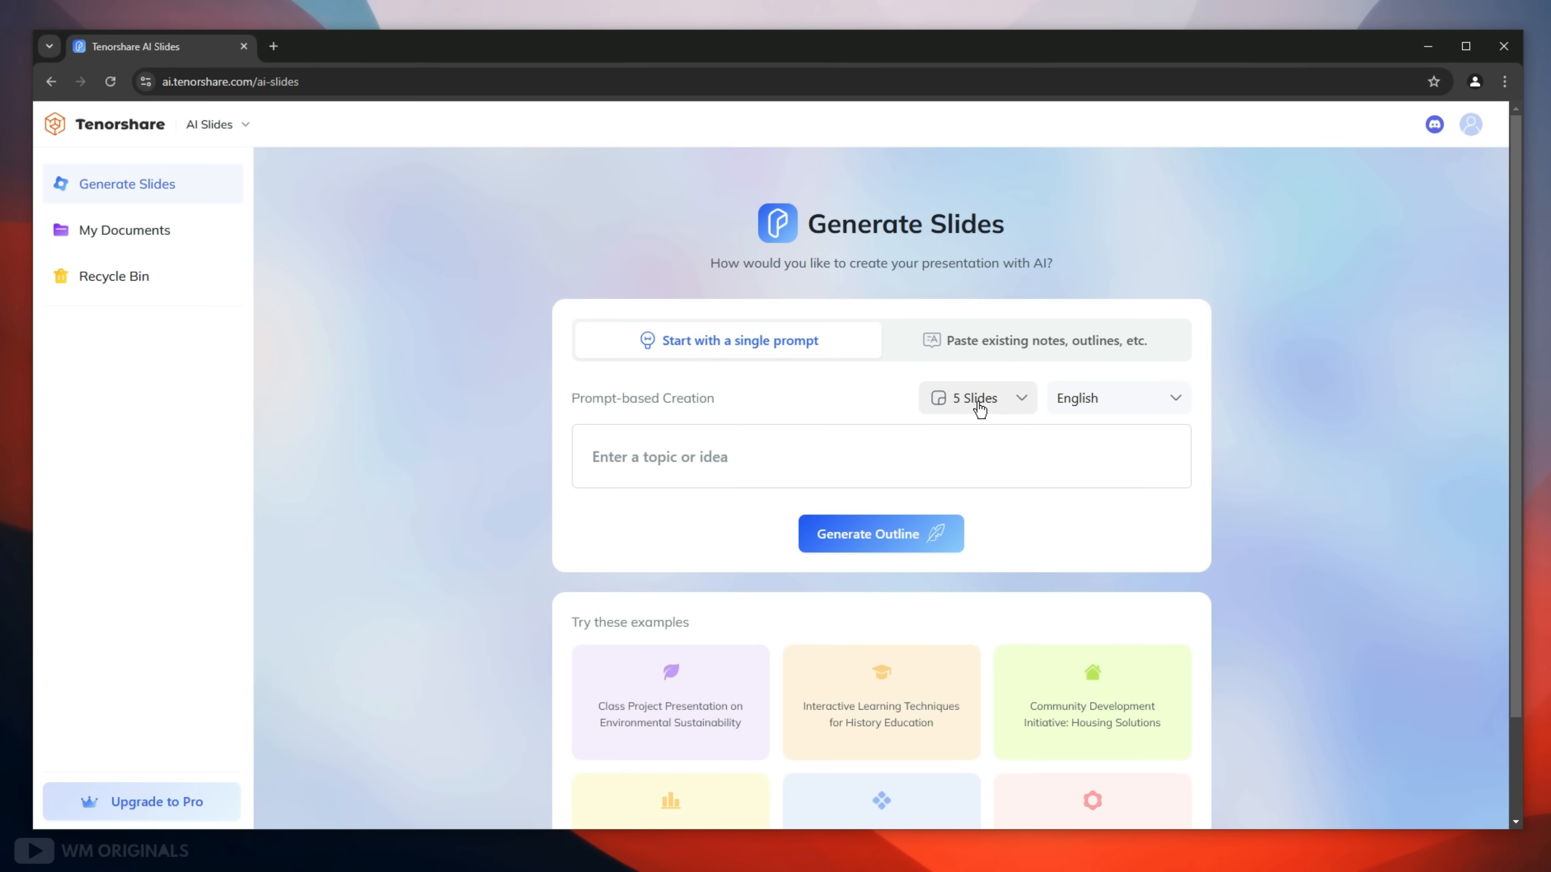
Set the presentation length to 7 slides
click(978, 406)
scroll(974, 483, down, 4)
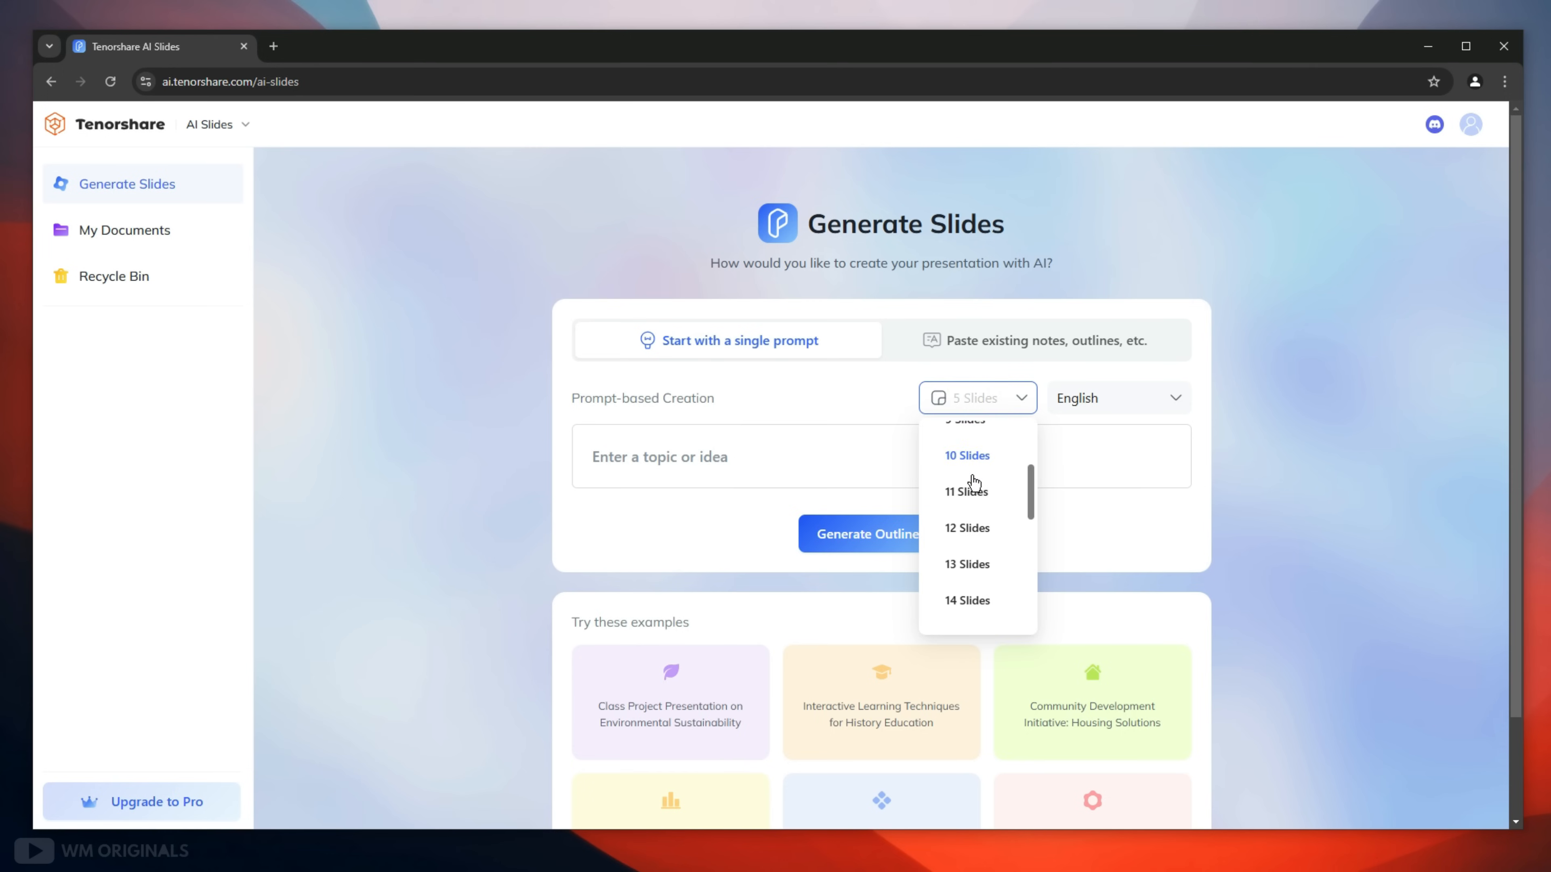
scroll(975, 544, down, 7)
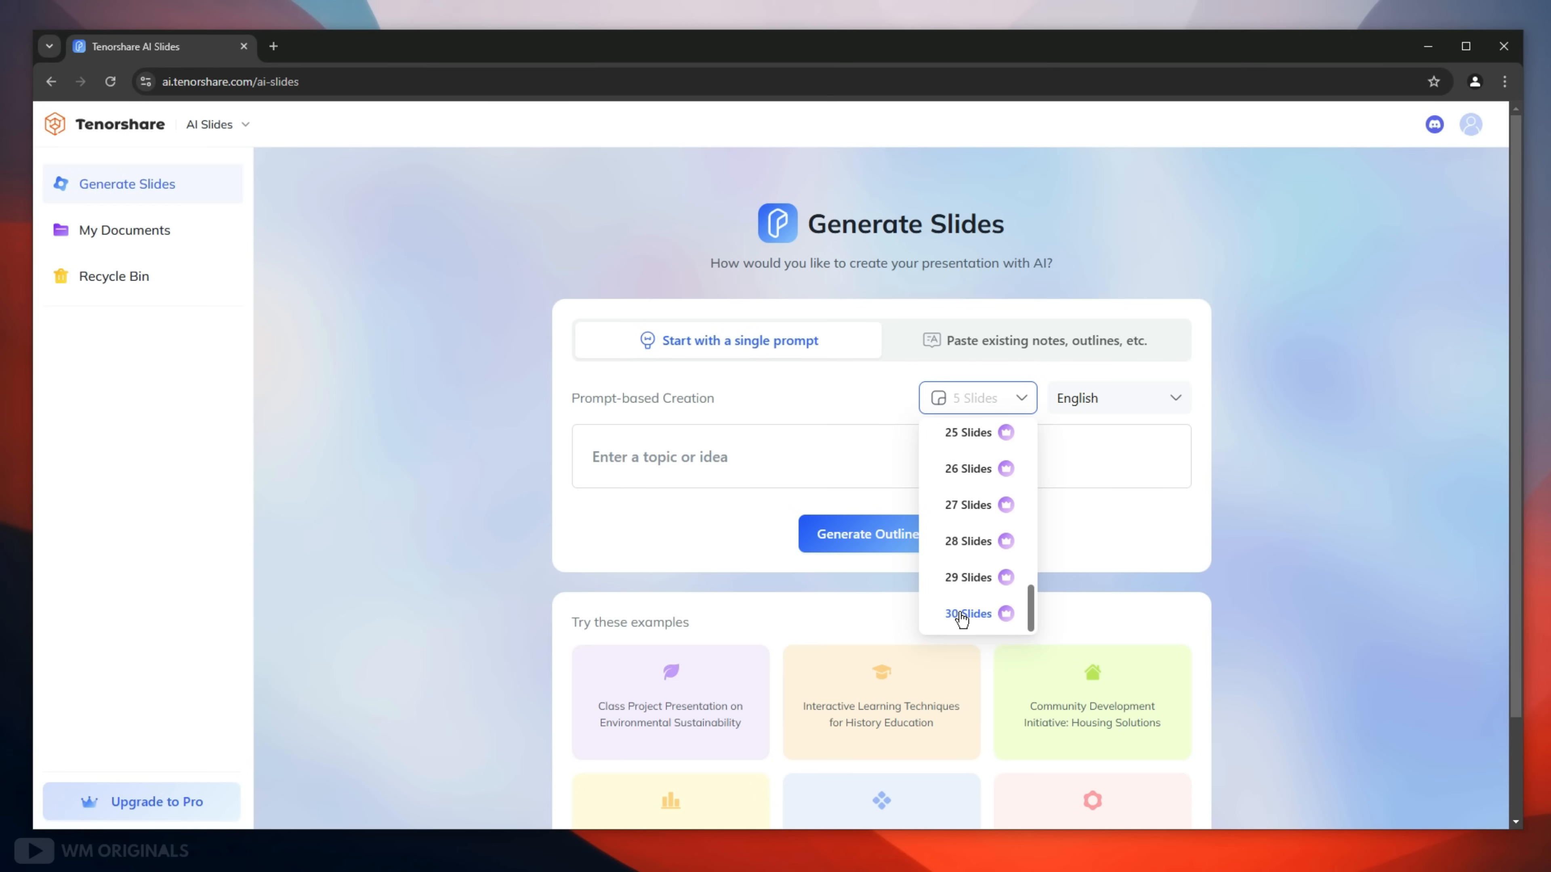
scroll(979, 598, up, 10)
click(981, 513)
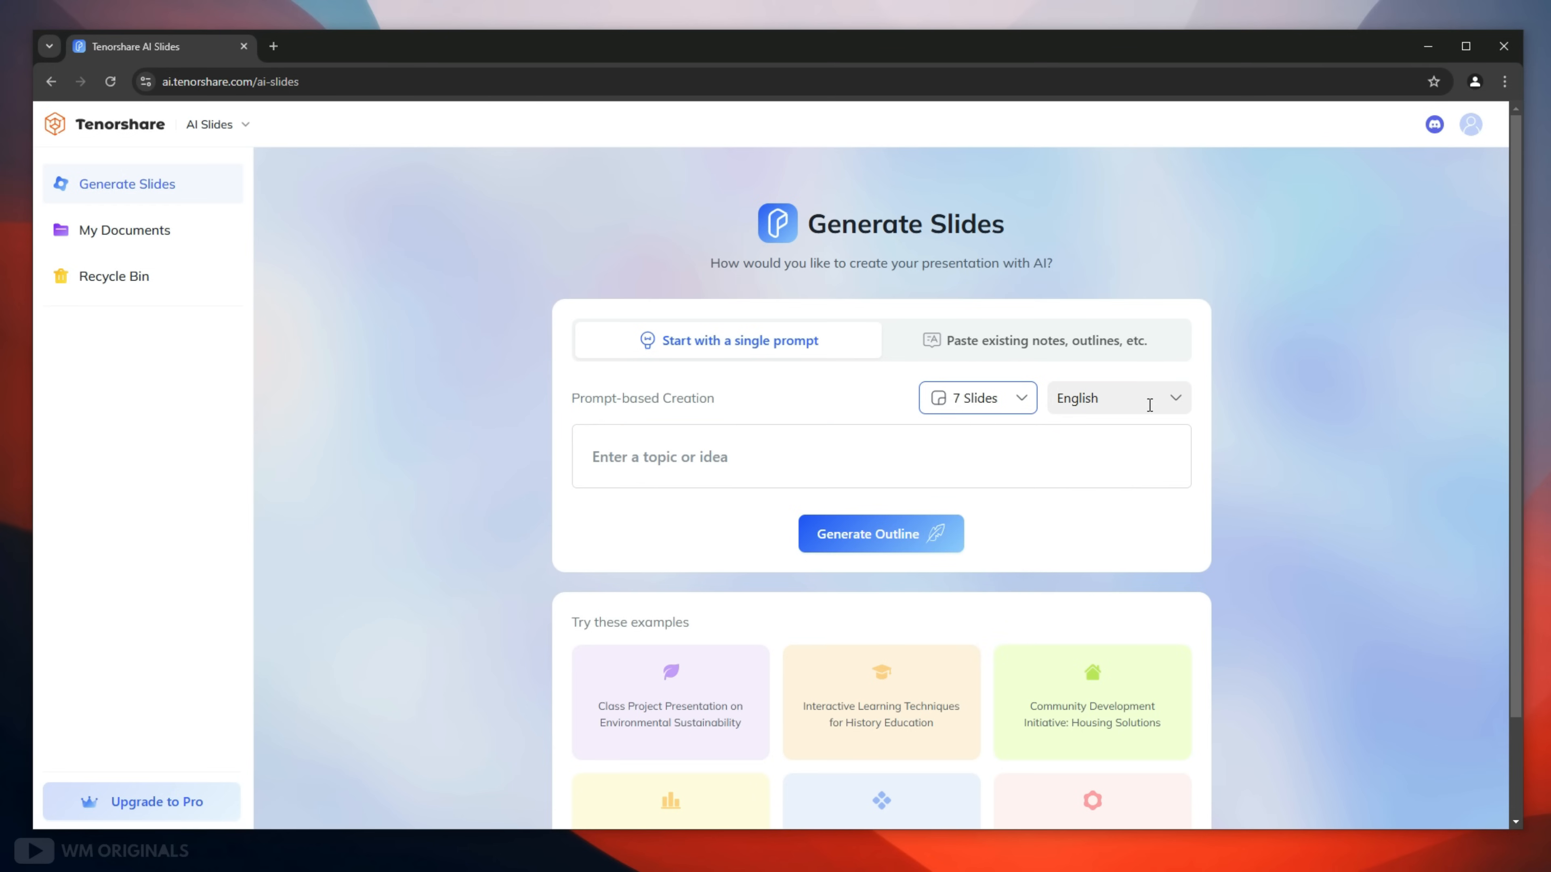
Browse the available presentation languages and choose English
click(1140, 397)
scroll(1133, 488, down, 3)
scroll(1133, 504, down, 7)
scroll(1127, 550, down, 5)
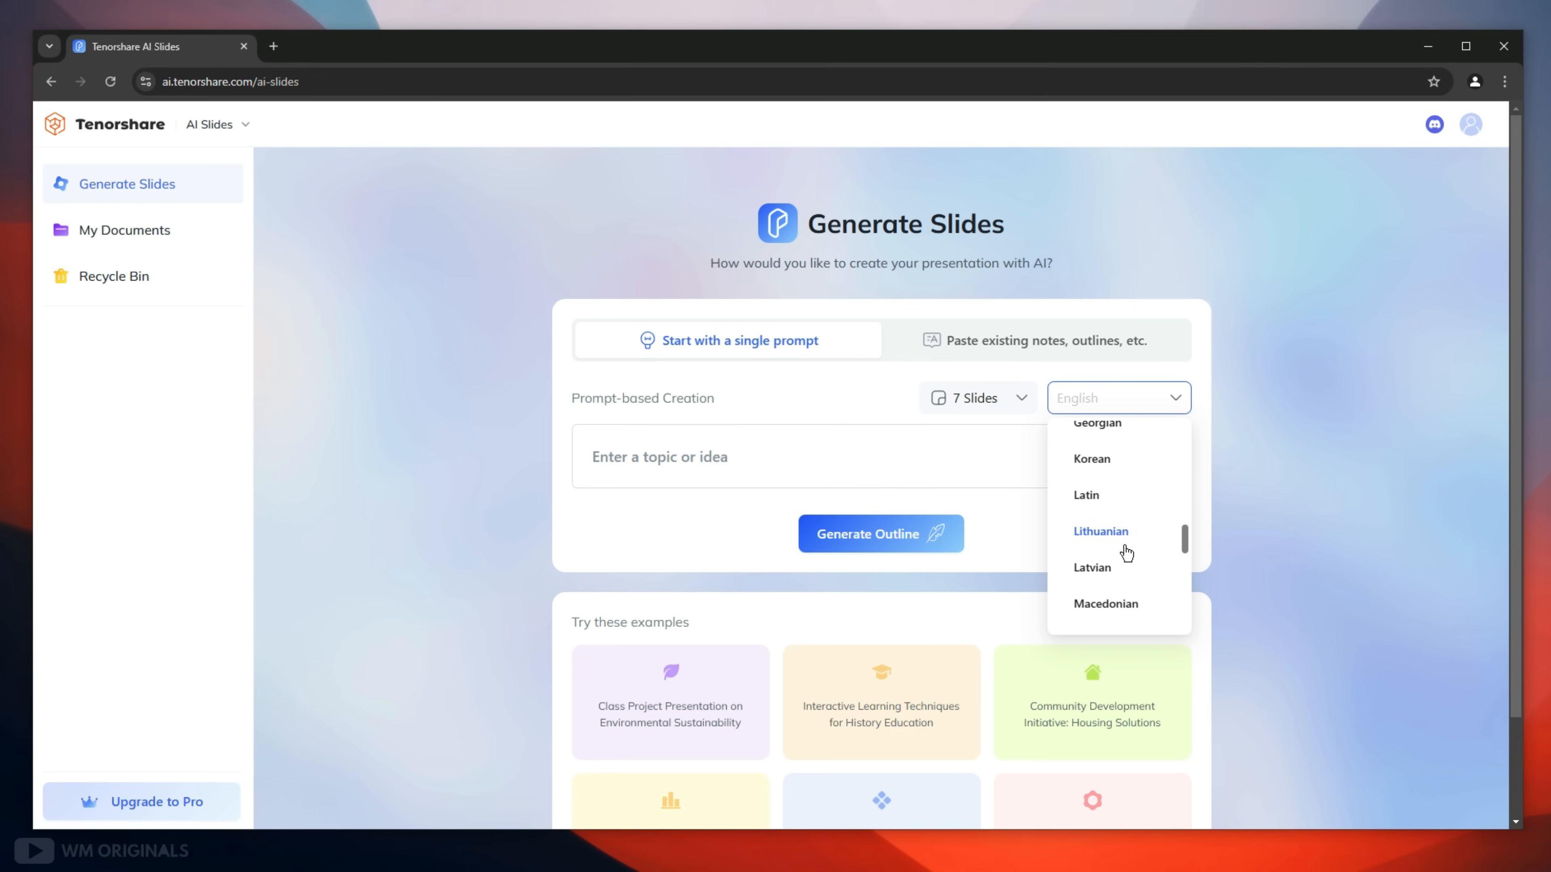
scroll(1124, 595, up, 3)
scroll(1126, 568, up, 8)
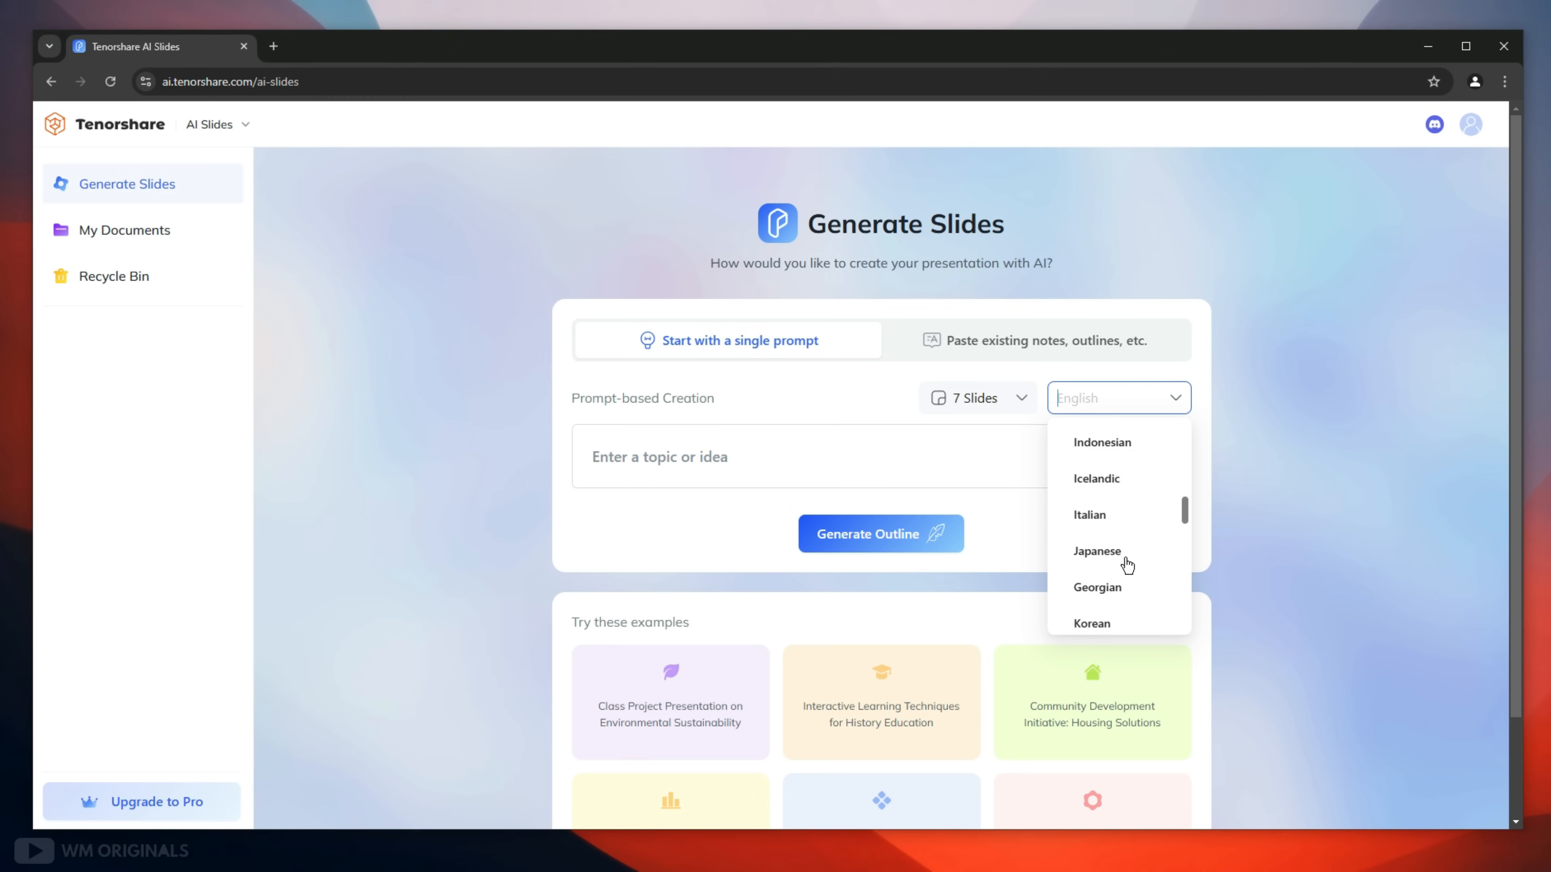
click(1116, 496)
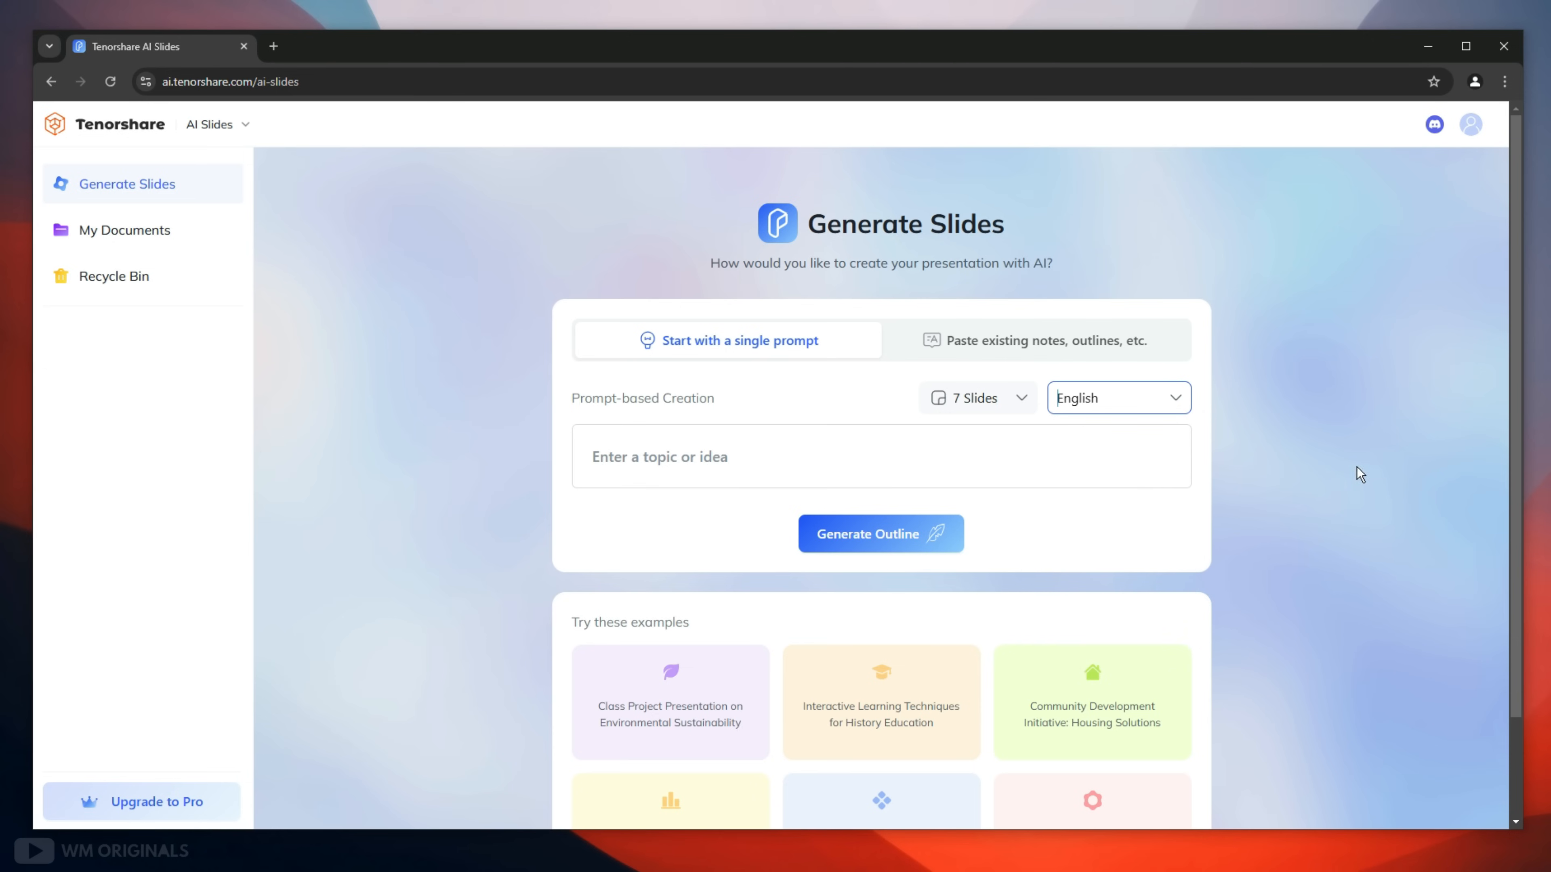
Enter the topic "how to create a youtube channel" and generate its outline
click(782, 450)
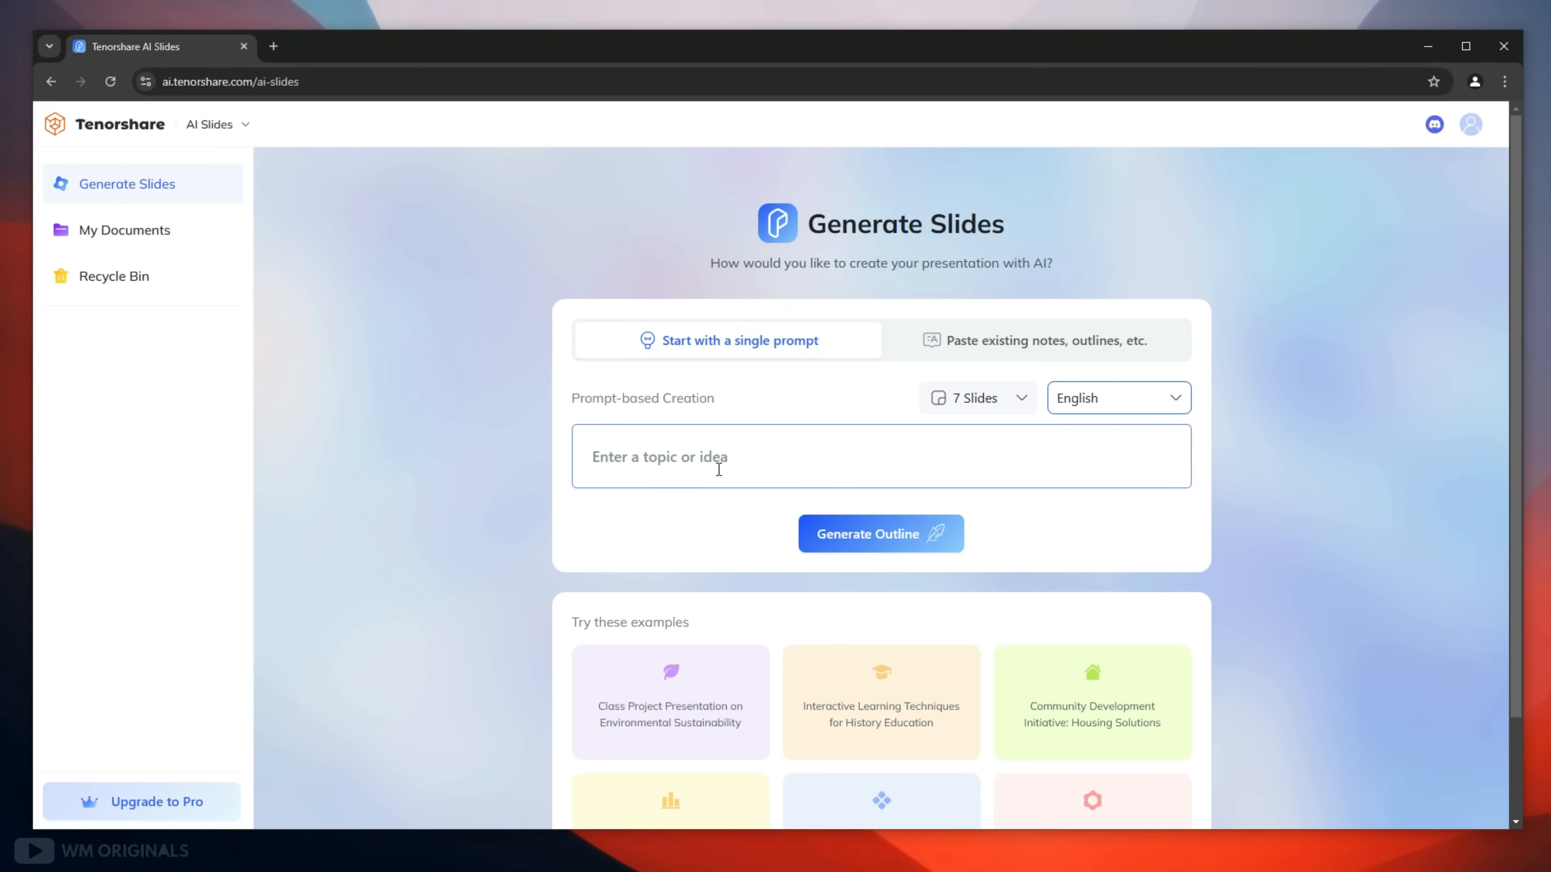
click(746, 472)
text(how)
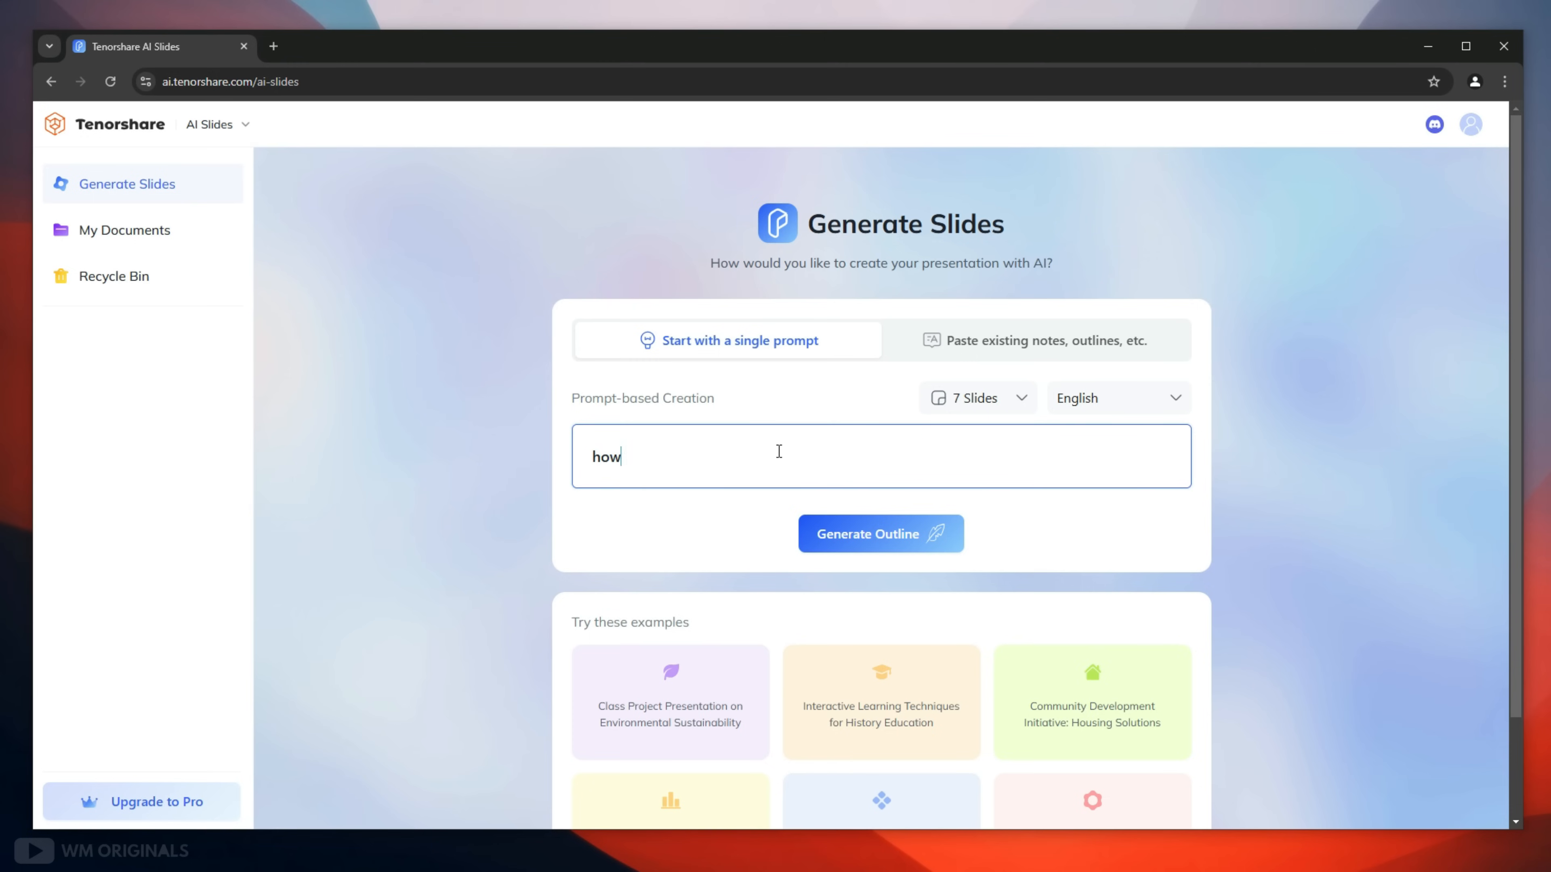
text( to create a youtube channel)
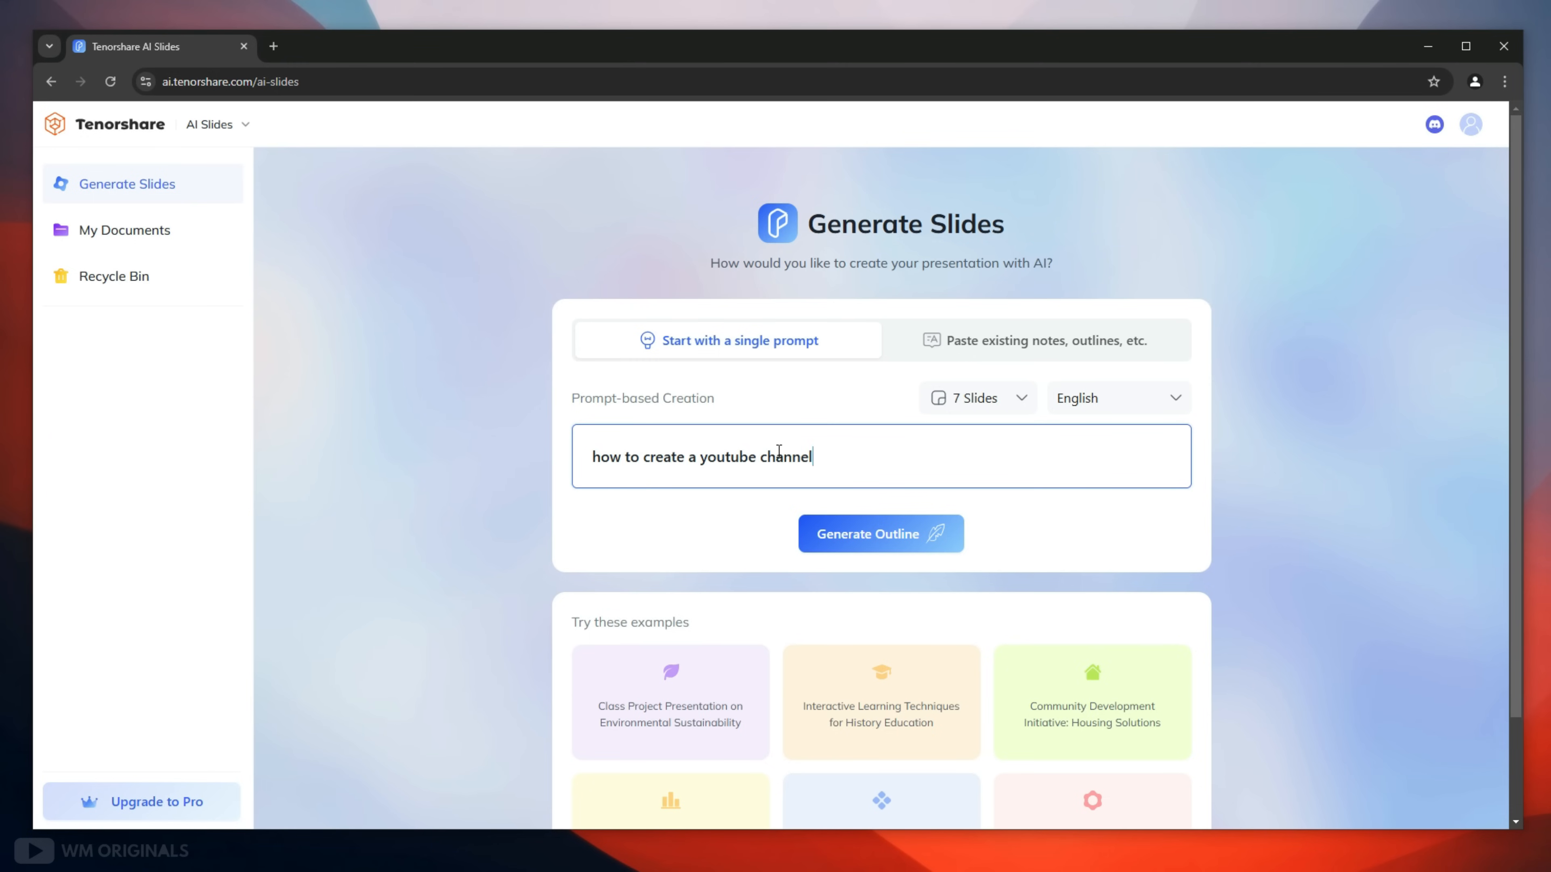
click(891, 541)
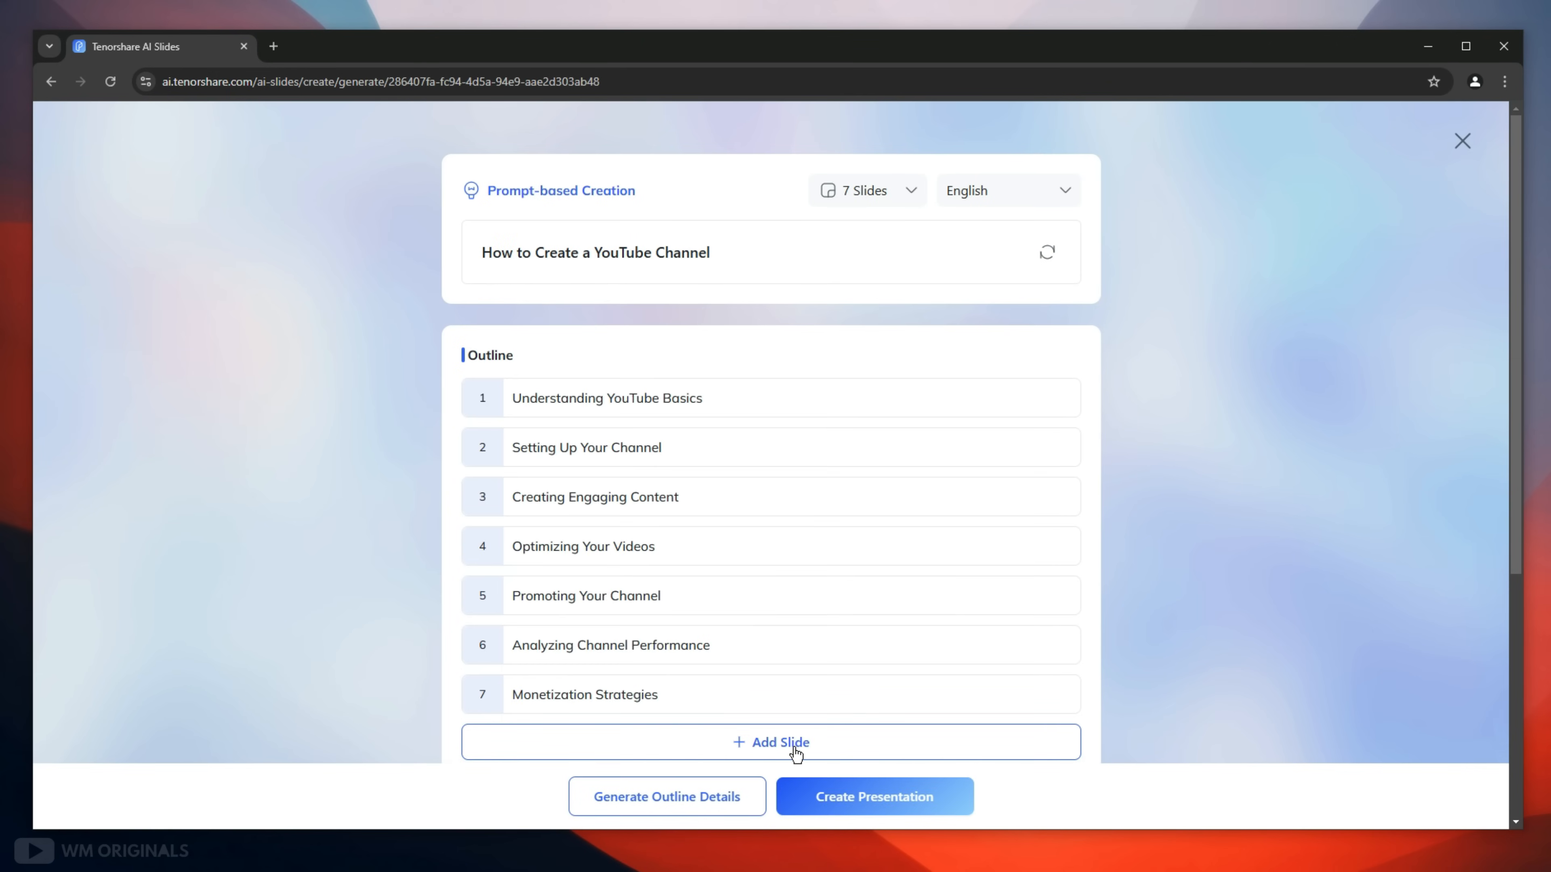
Set the textual tone to Professional and the target audience to Students, and generate the outline details
scroll(795, 755, down, 5)
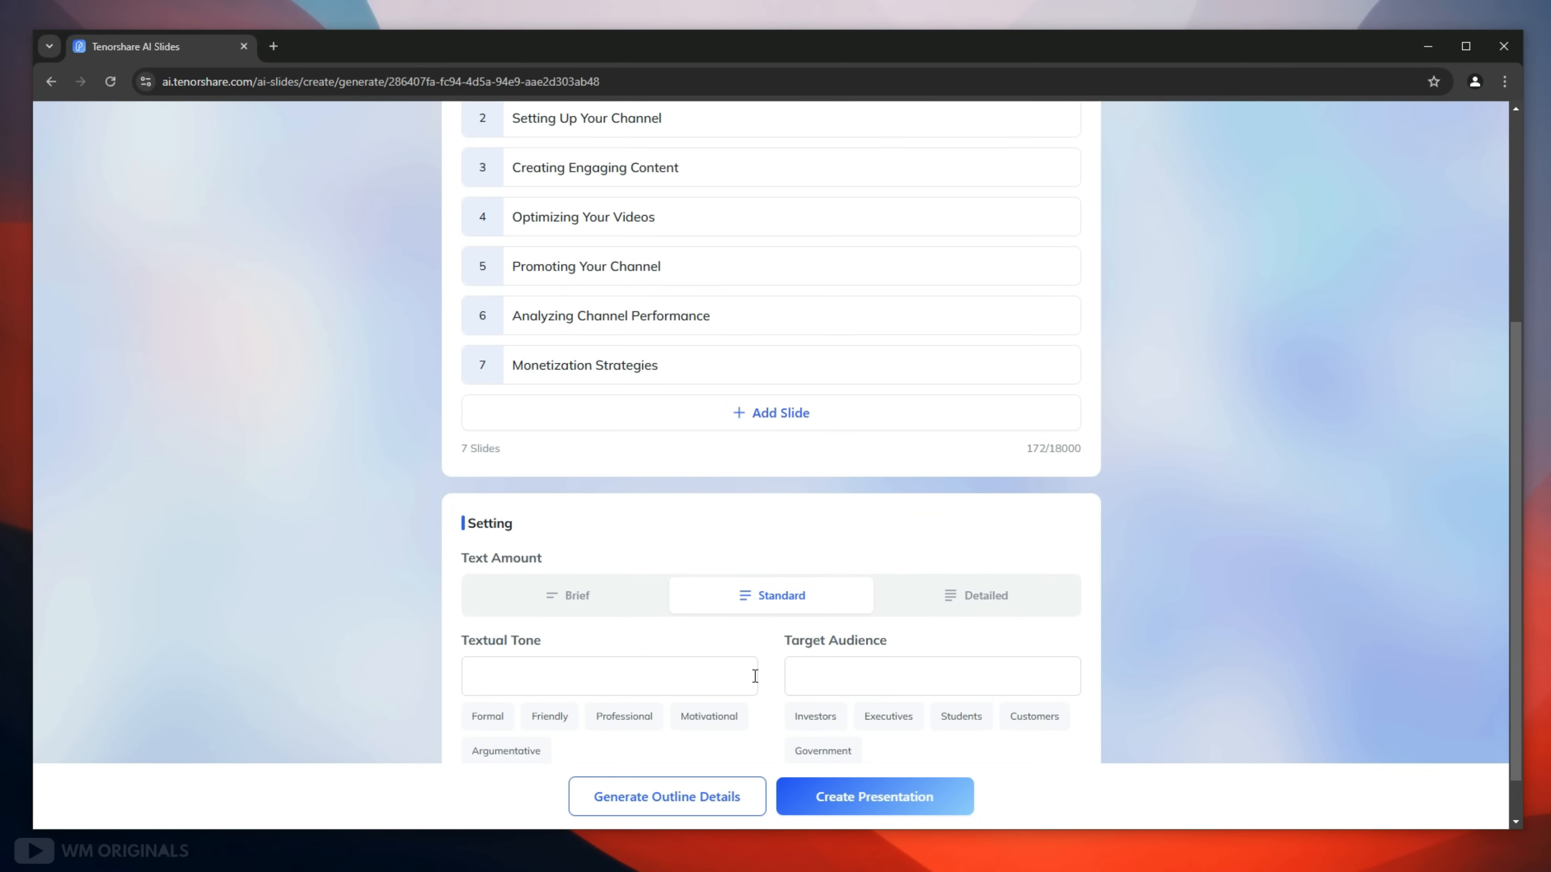
scroll(629, 556, down, 1)
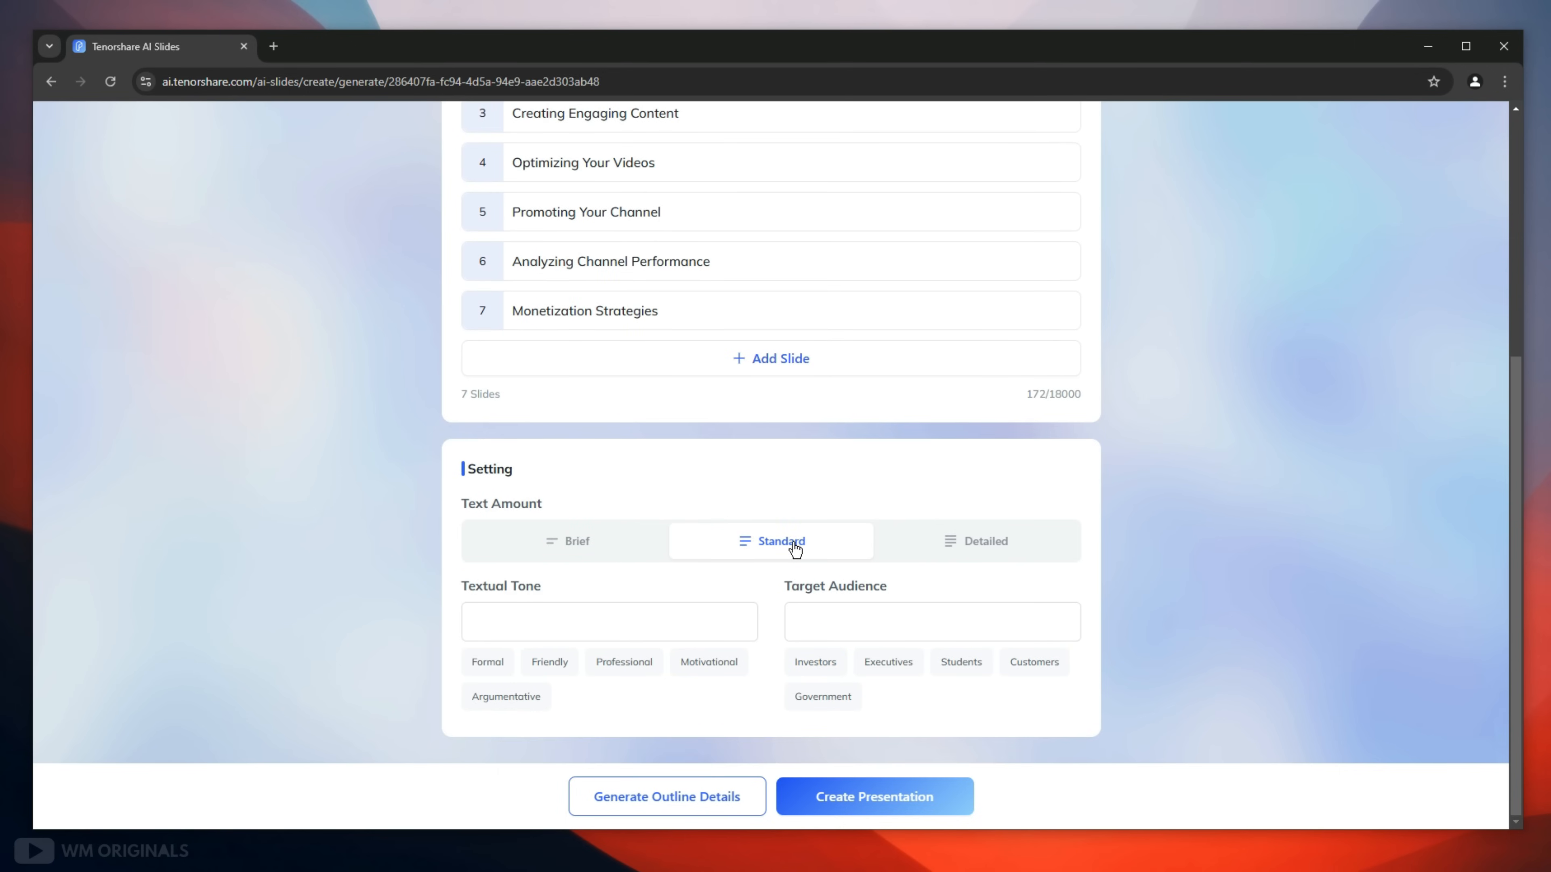
click(611, 620)
click(619, 665)
click(964, 668)
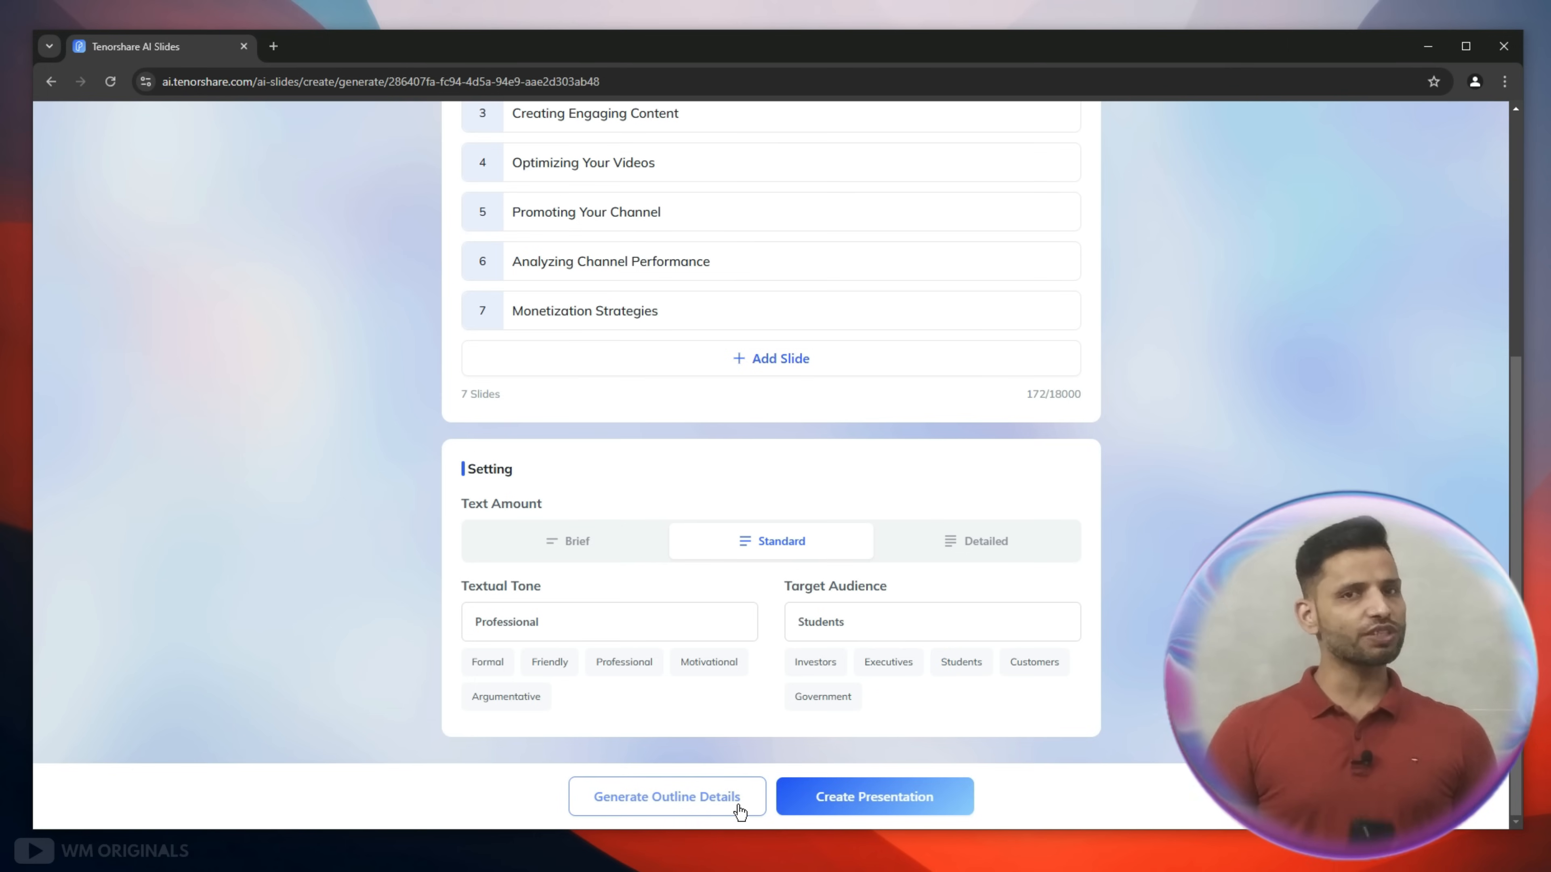
click(665, 805)
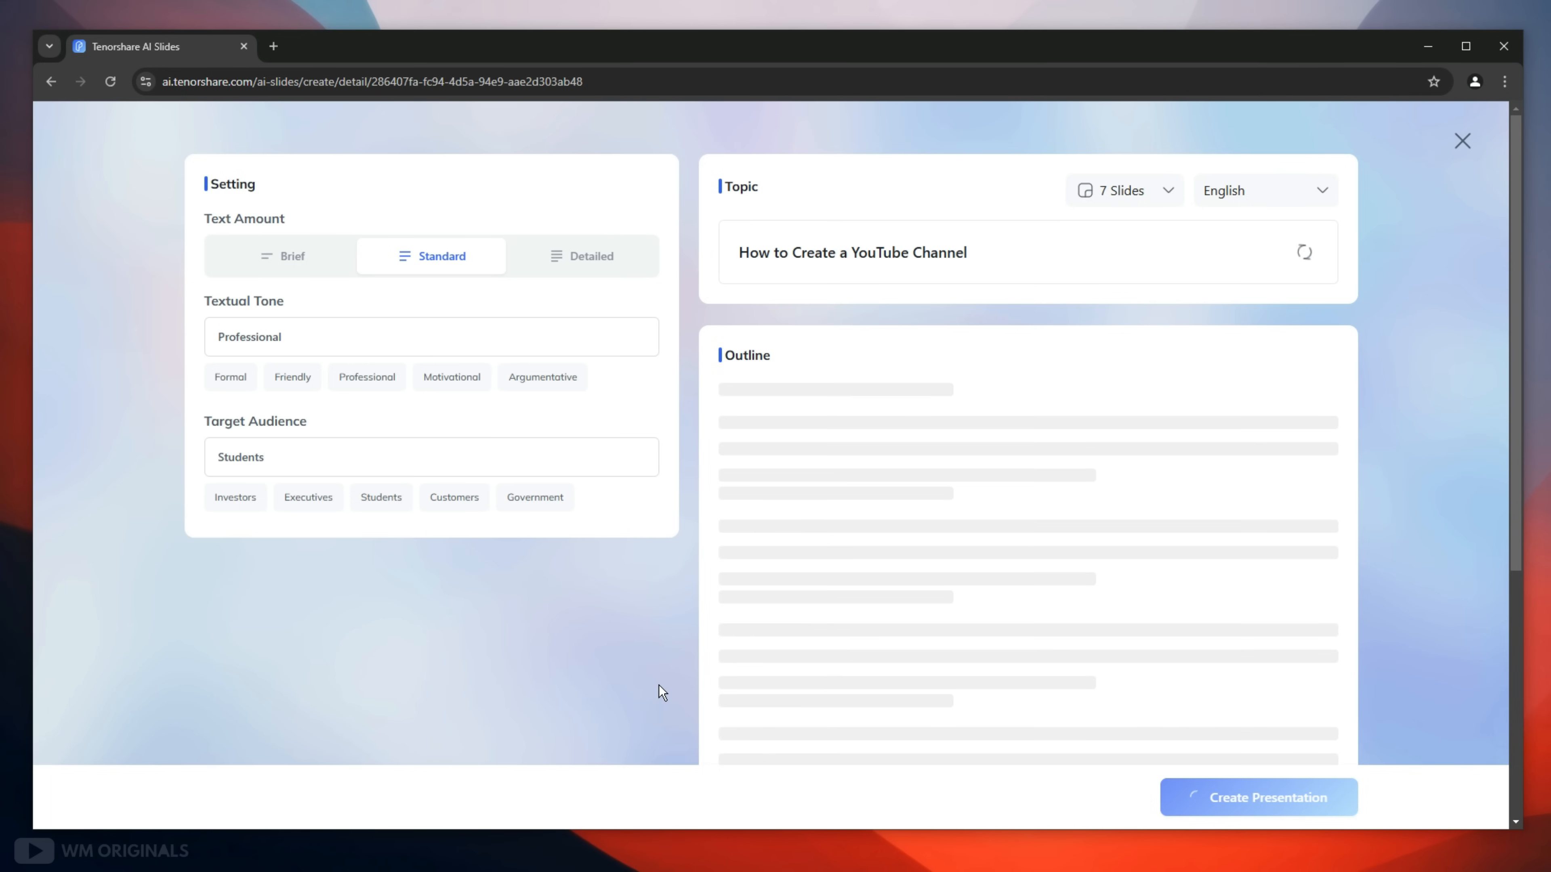
Review the detailed outline for all slides and set the text amount to Brief
scroll(1043, 605, down, 10)
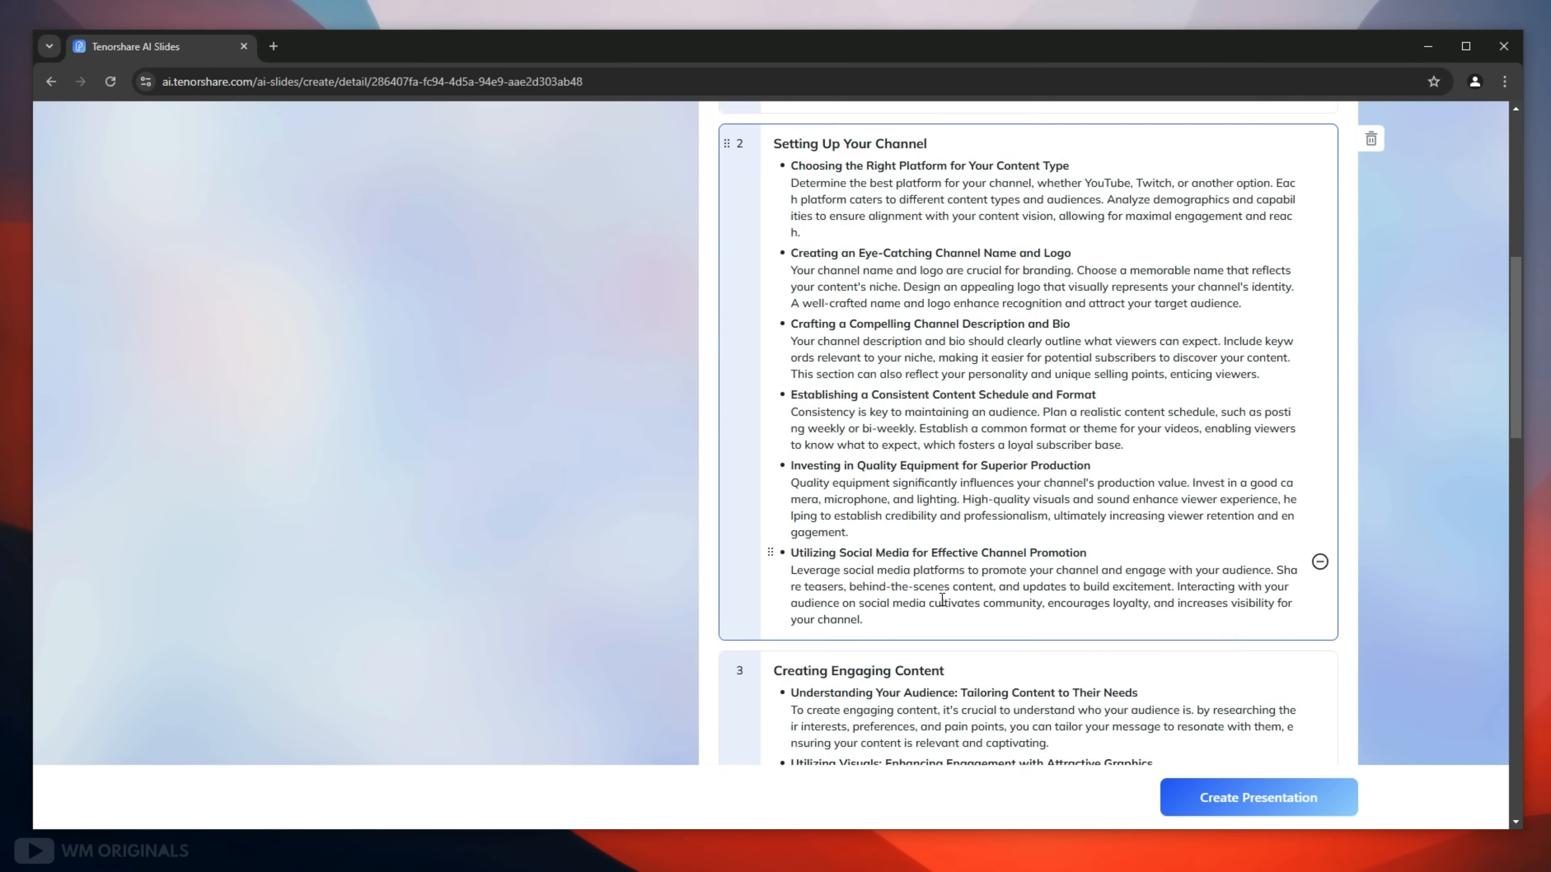
scroll(912, 610, down, 15)
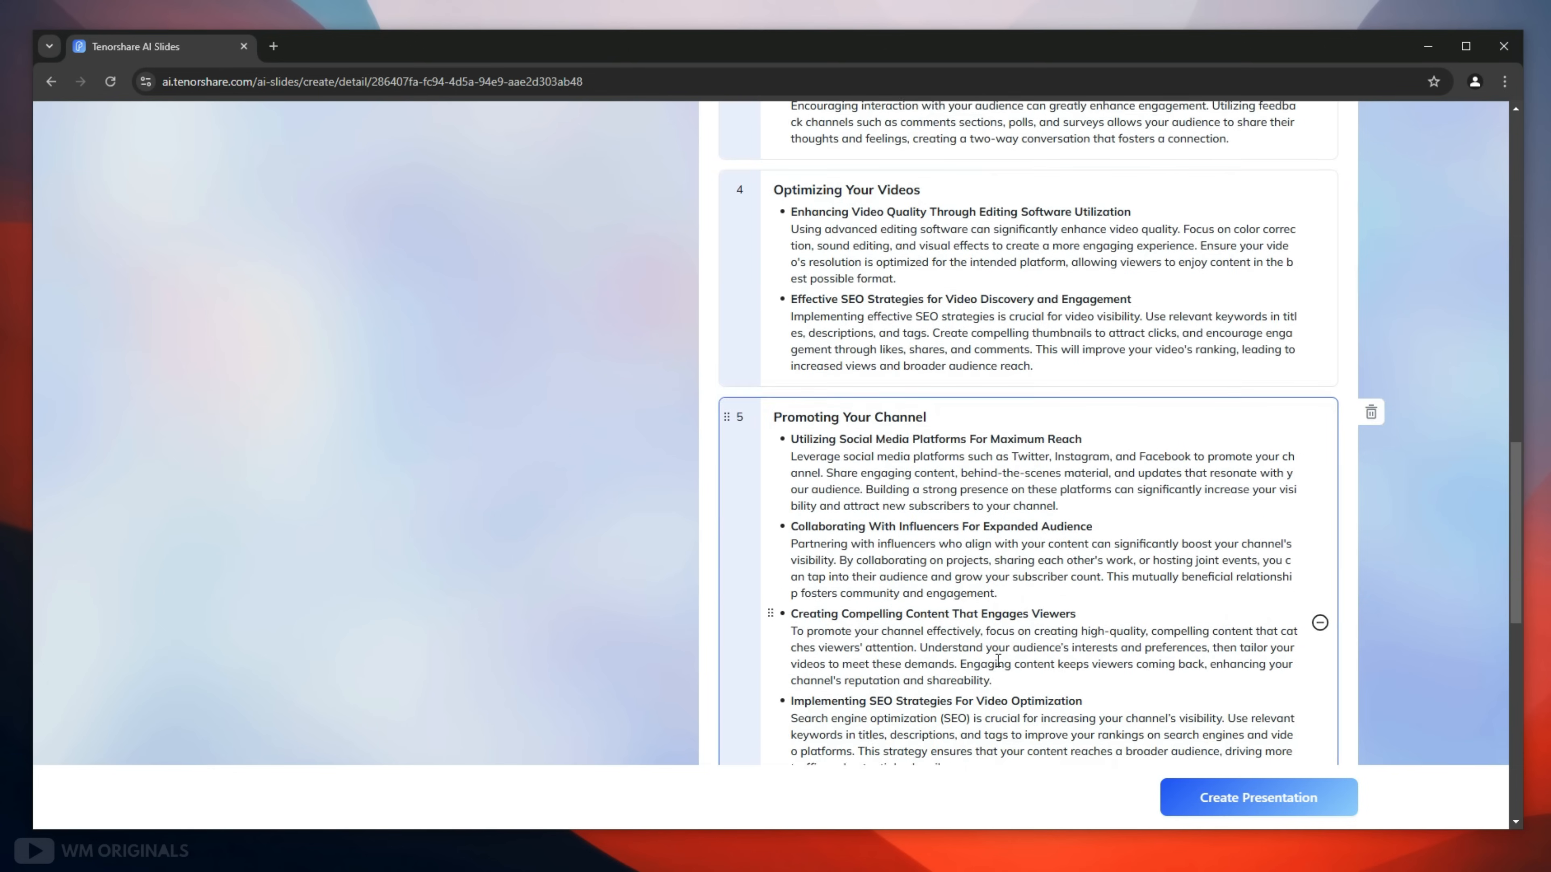
scroll(996, 660, down, 8)
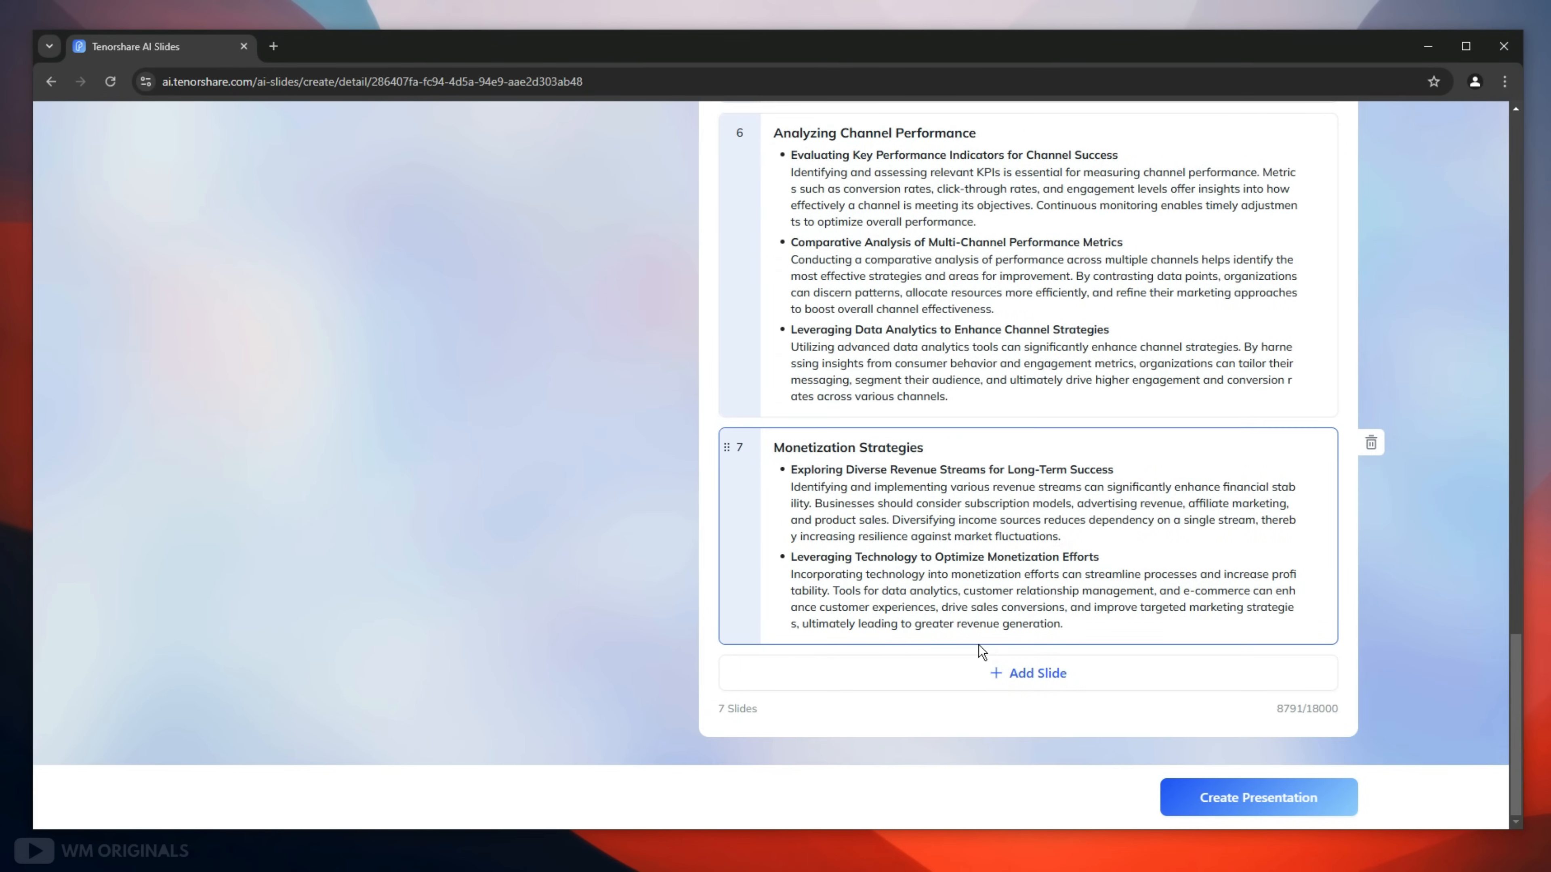
scroll(980, 646, up, 20)
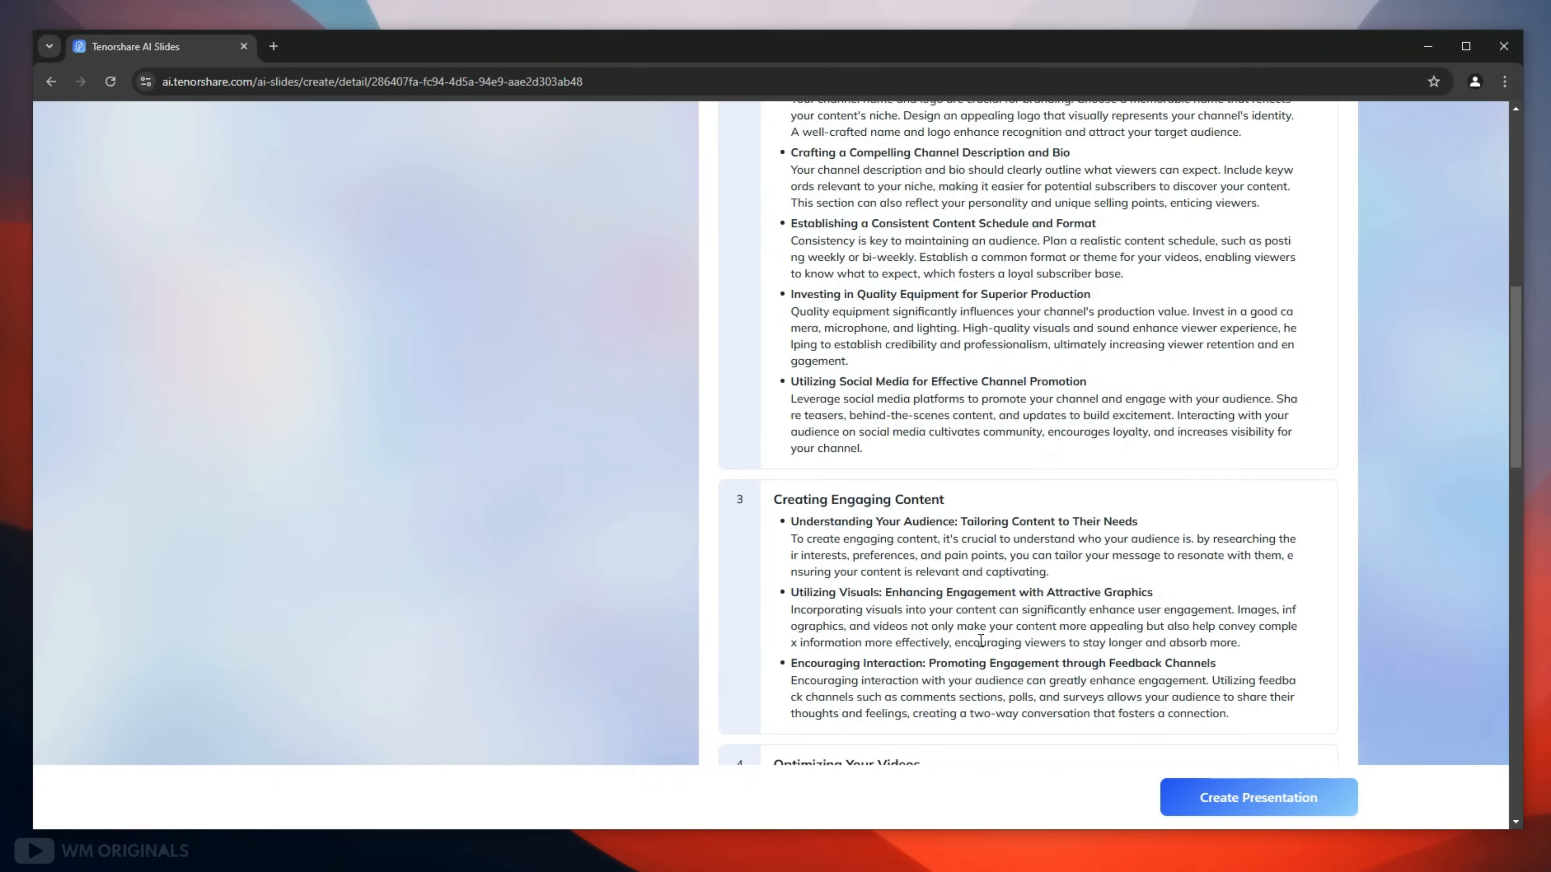
scroll(980, 640, up, 4)
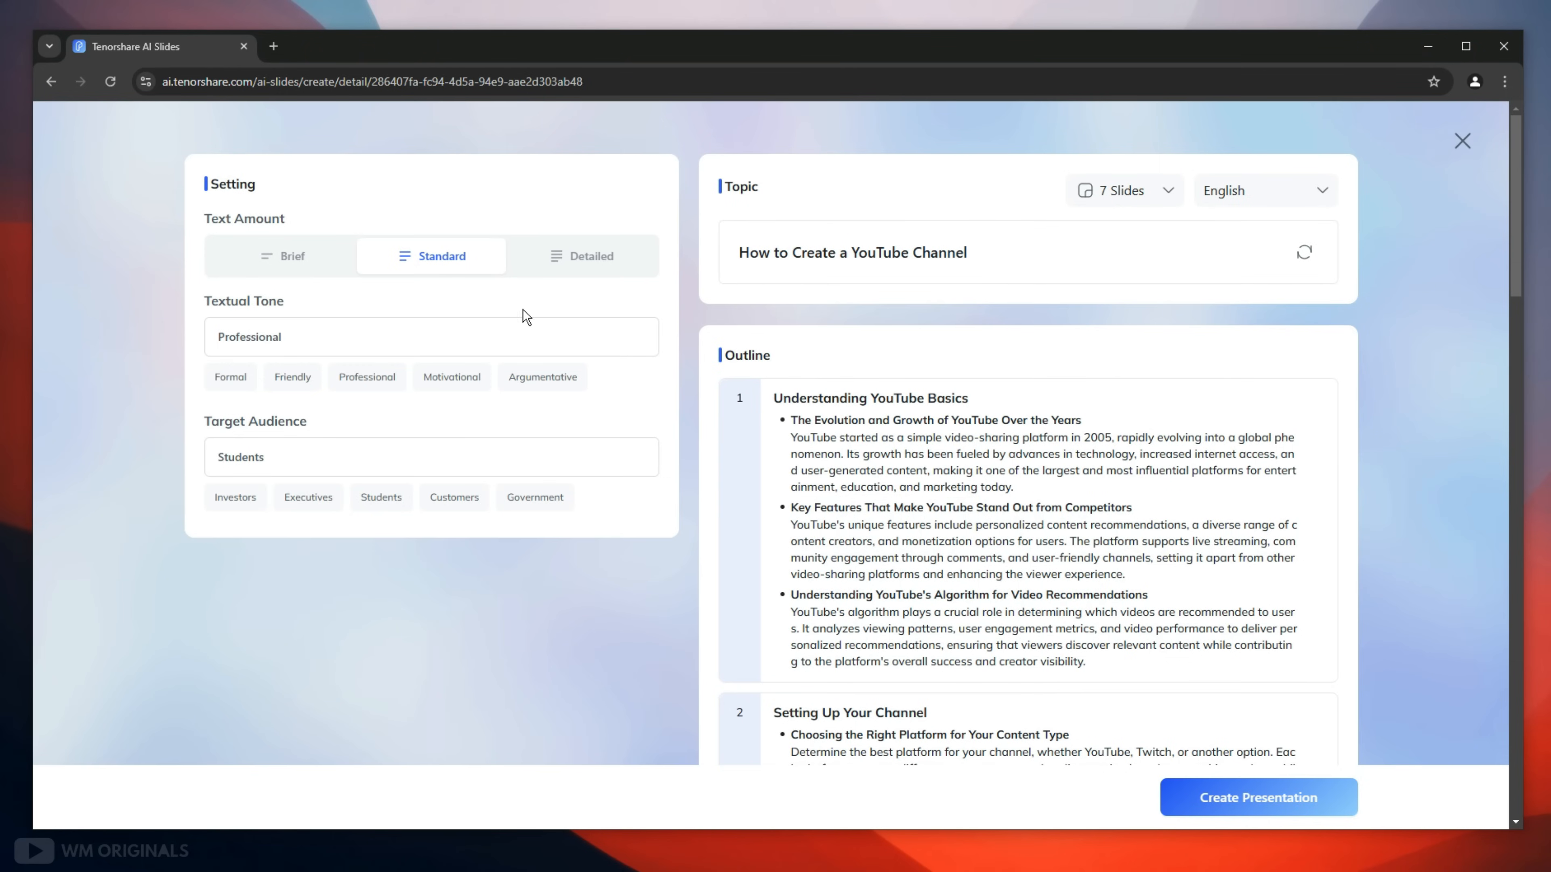
click(291, 261)
scroll(840, 548, down, 10)
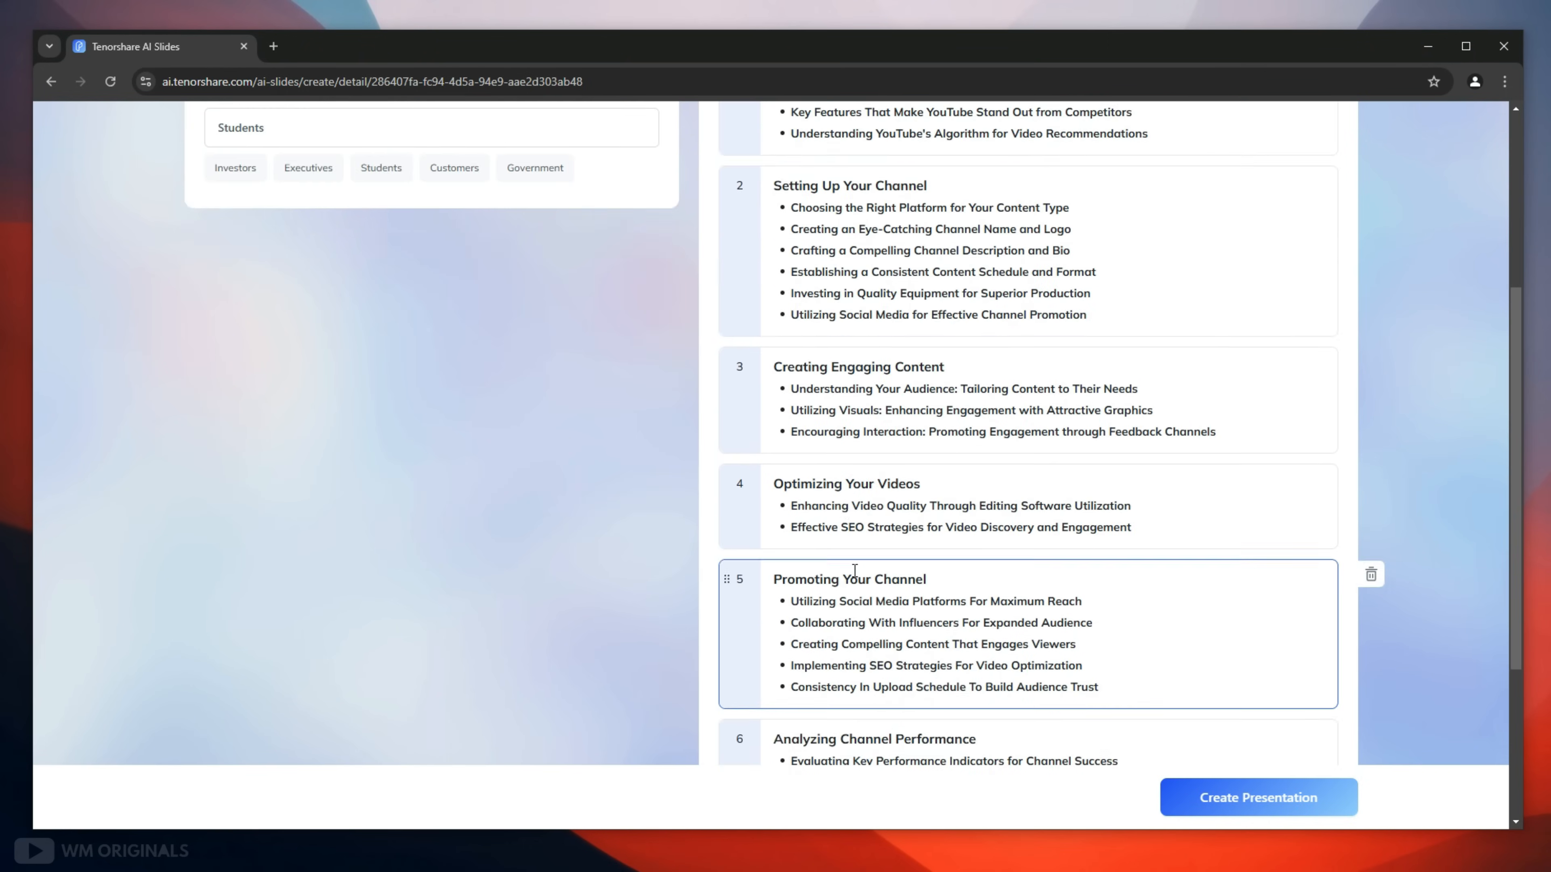
scroll(866, 596, up, 10)
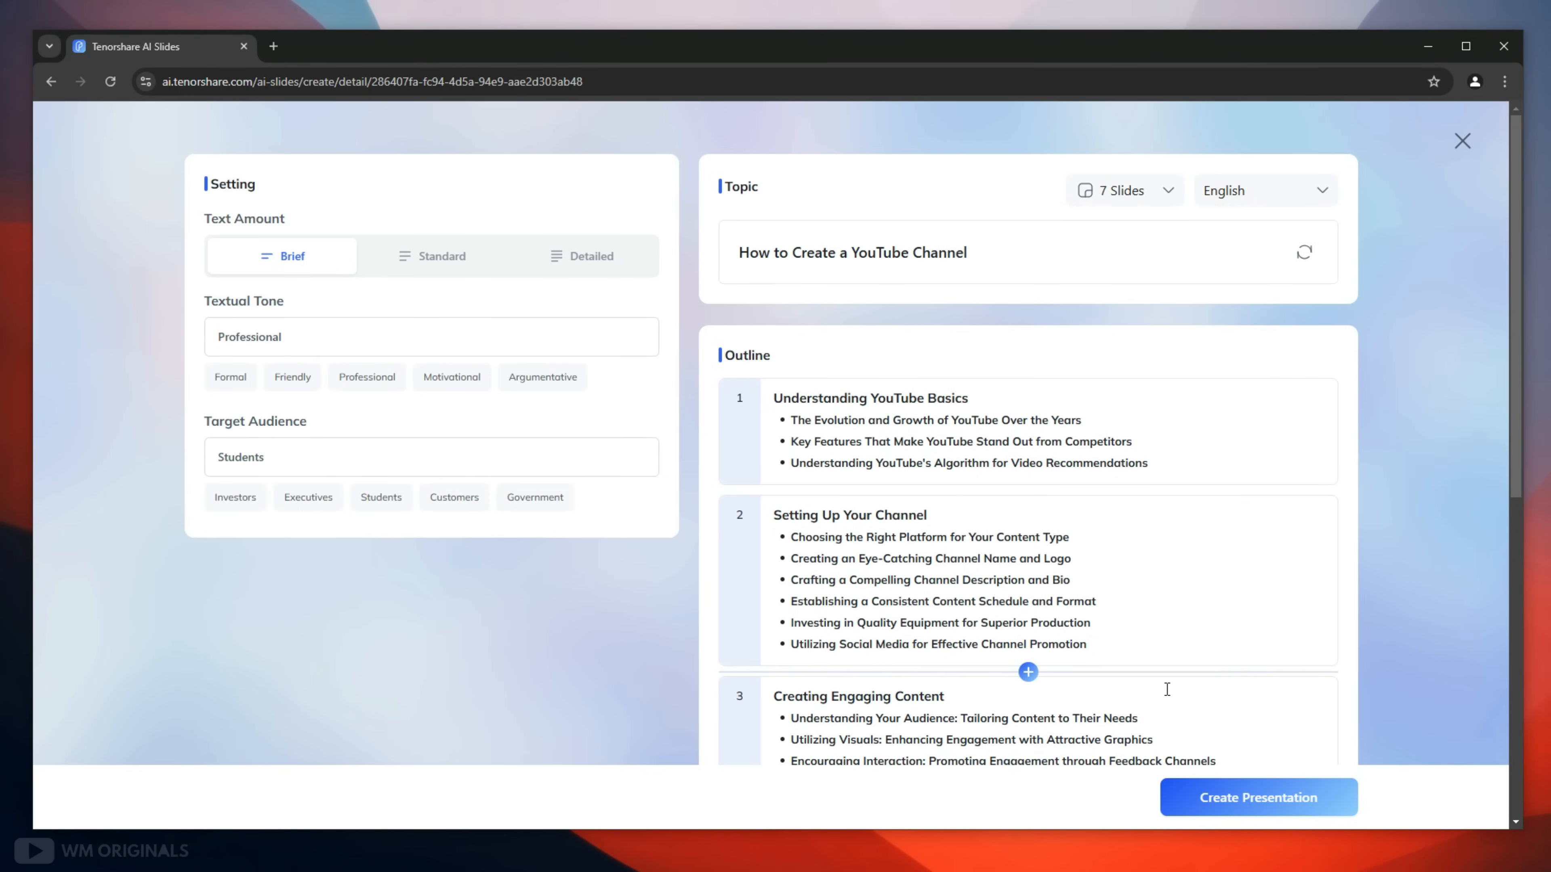
Create the presentation from the outline using the Creative Learning Presentations template
click(1262, 805)
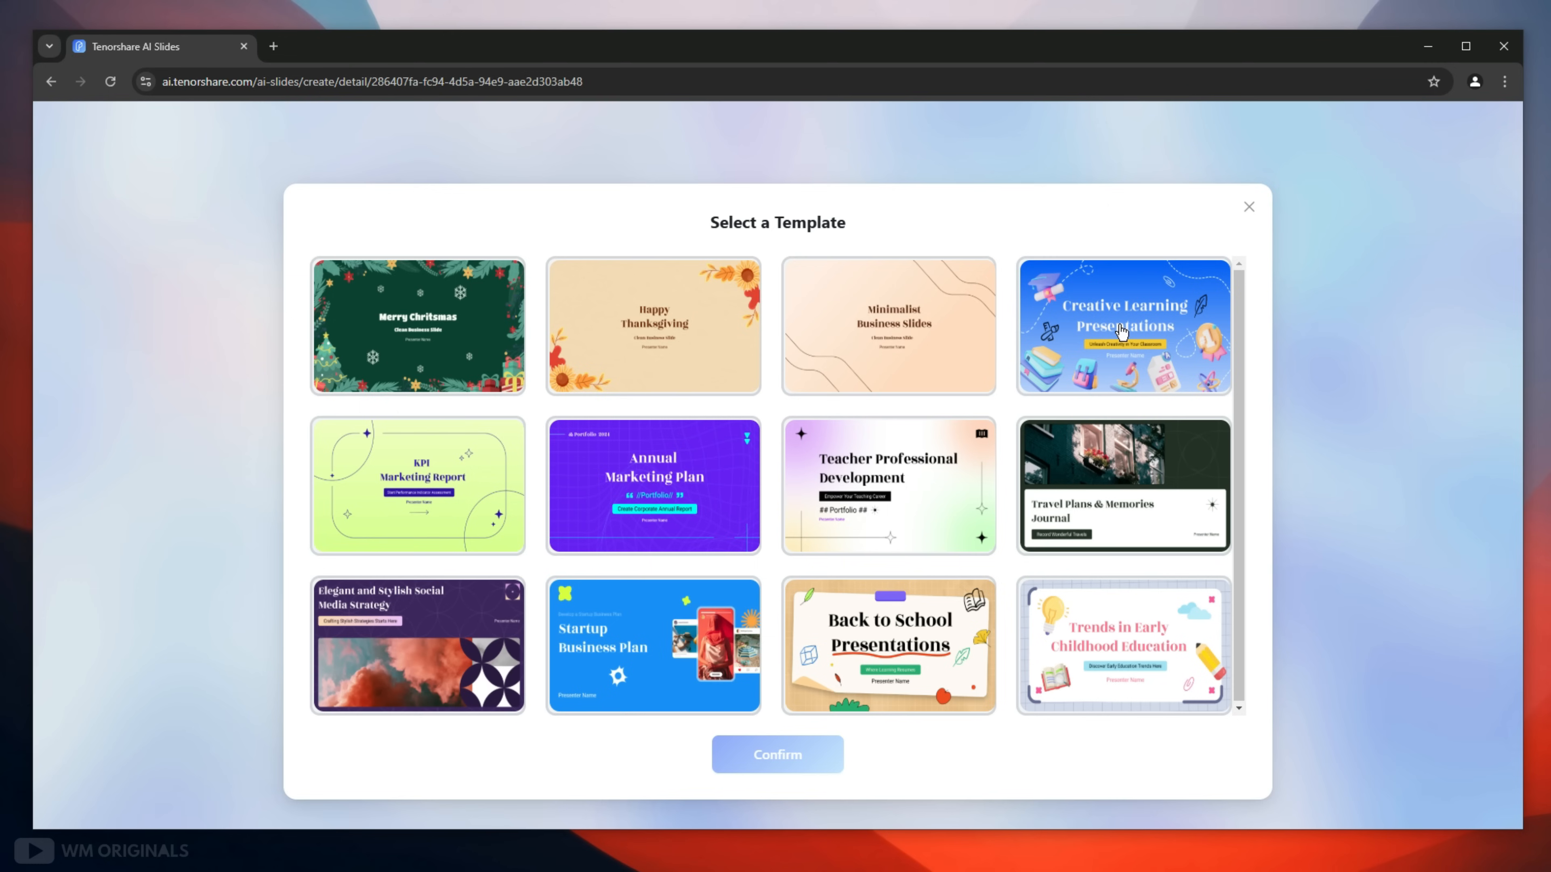
click(1121, 332)
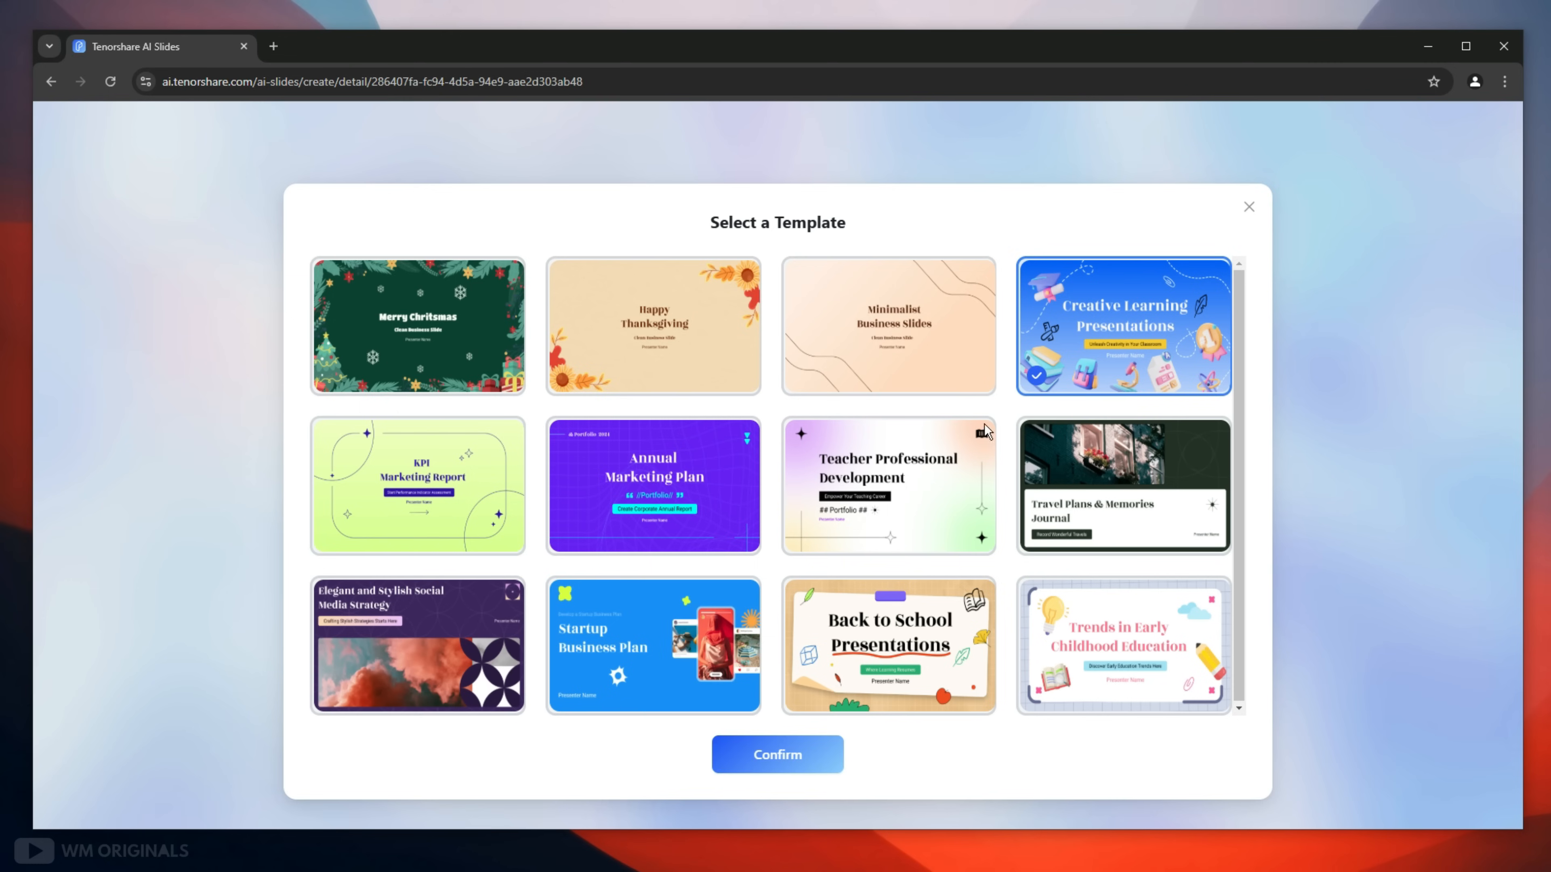
click(785, 755)
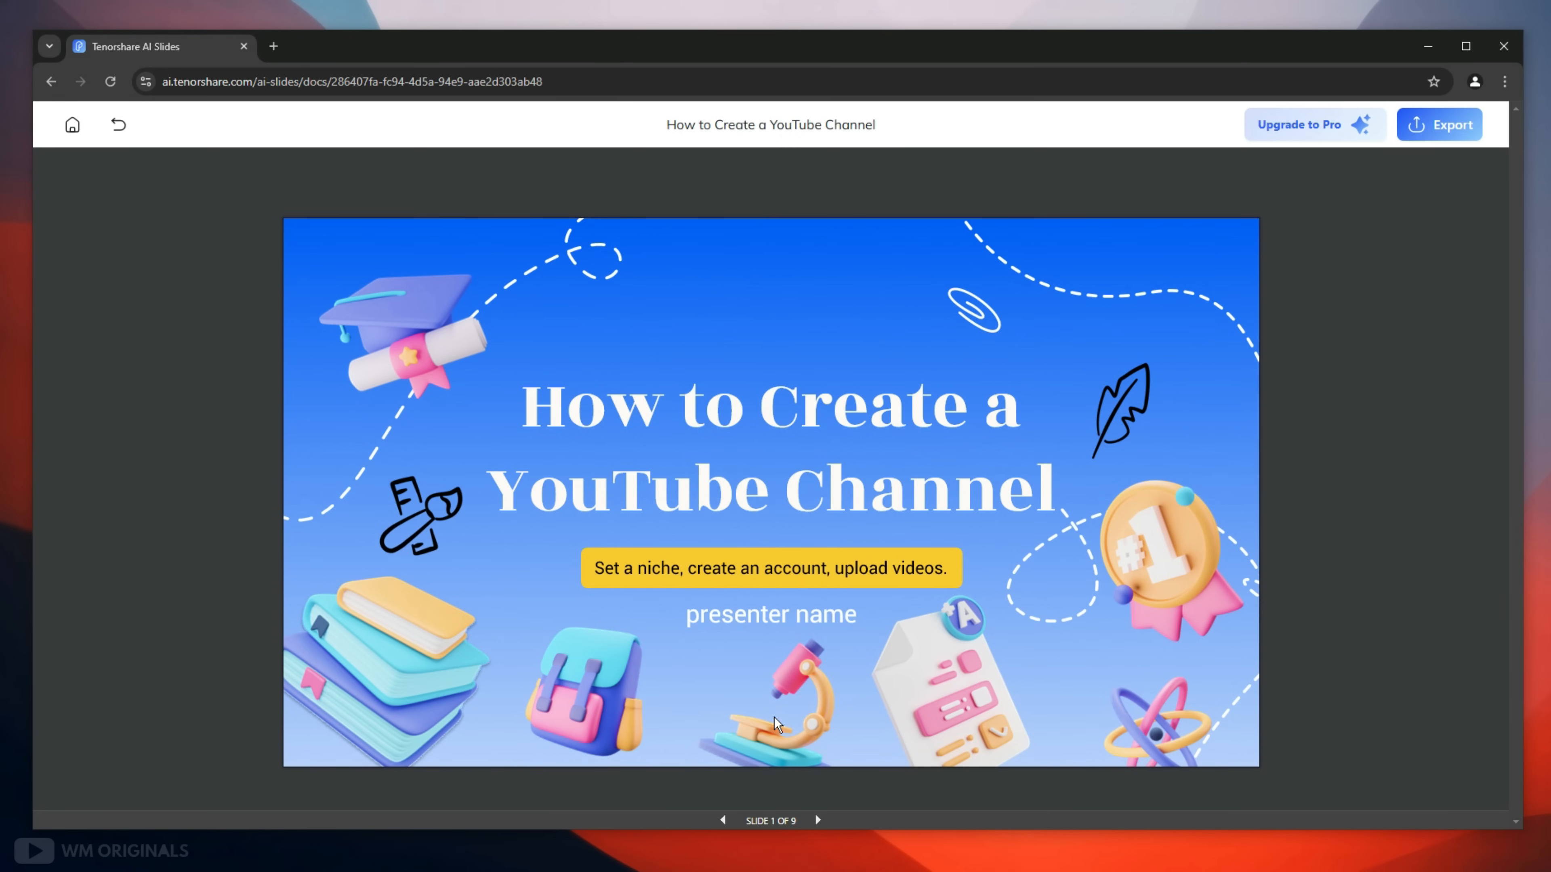
Look through the generated slides from the title slide to the closing slide
click(818, 820)
click(818, 821)
click(819, 821)
click(818, 821)
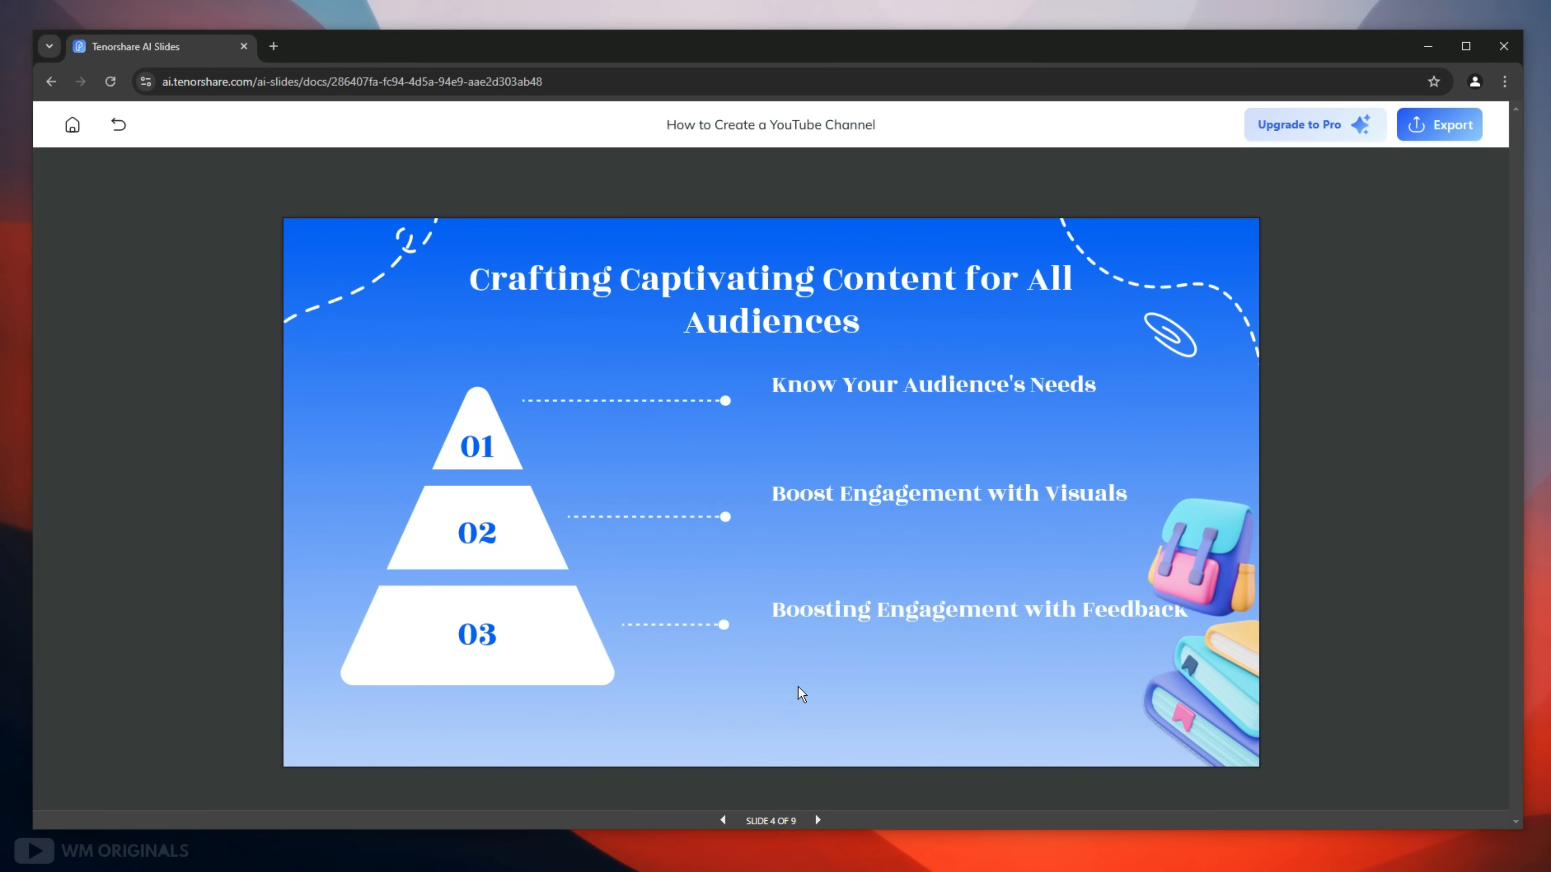
click(819, 820)
click(819, 820)
click(819, 821)
click(818, 820)
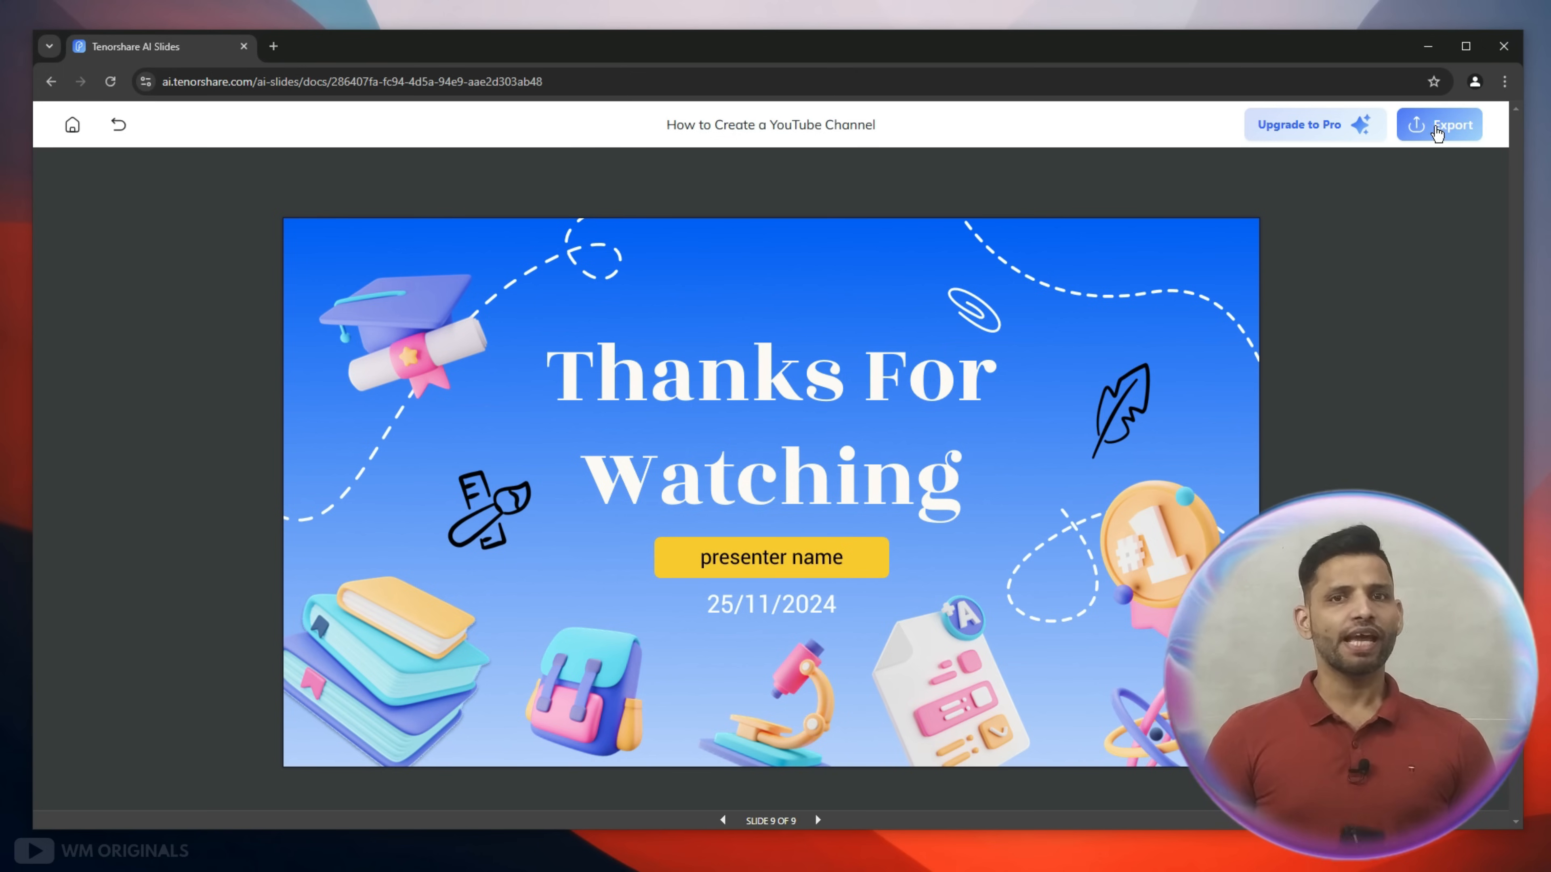
Export the presentation as PowerPoint and open the downloaded file How to Create a YouTube Channel.pptx
click(1423, 133)
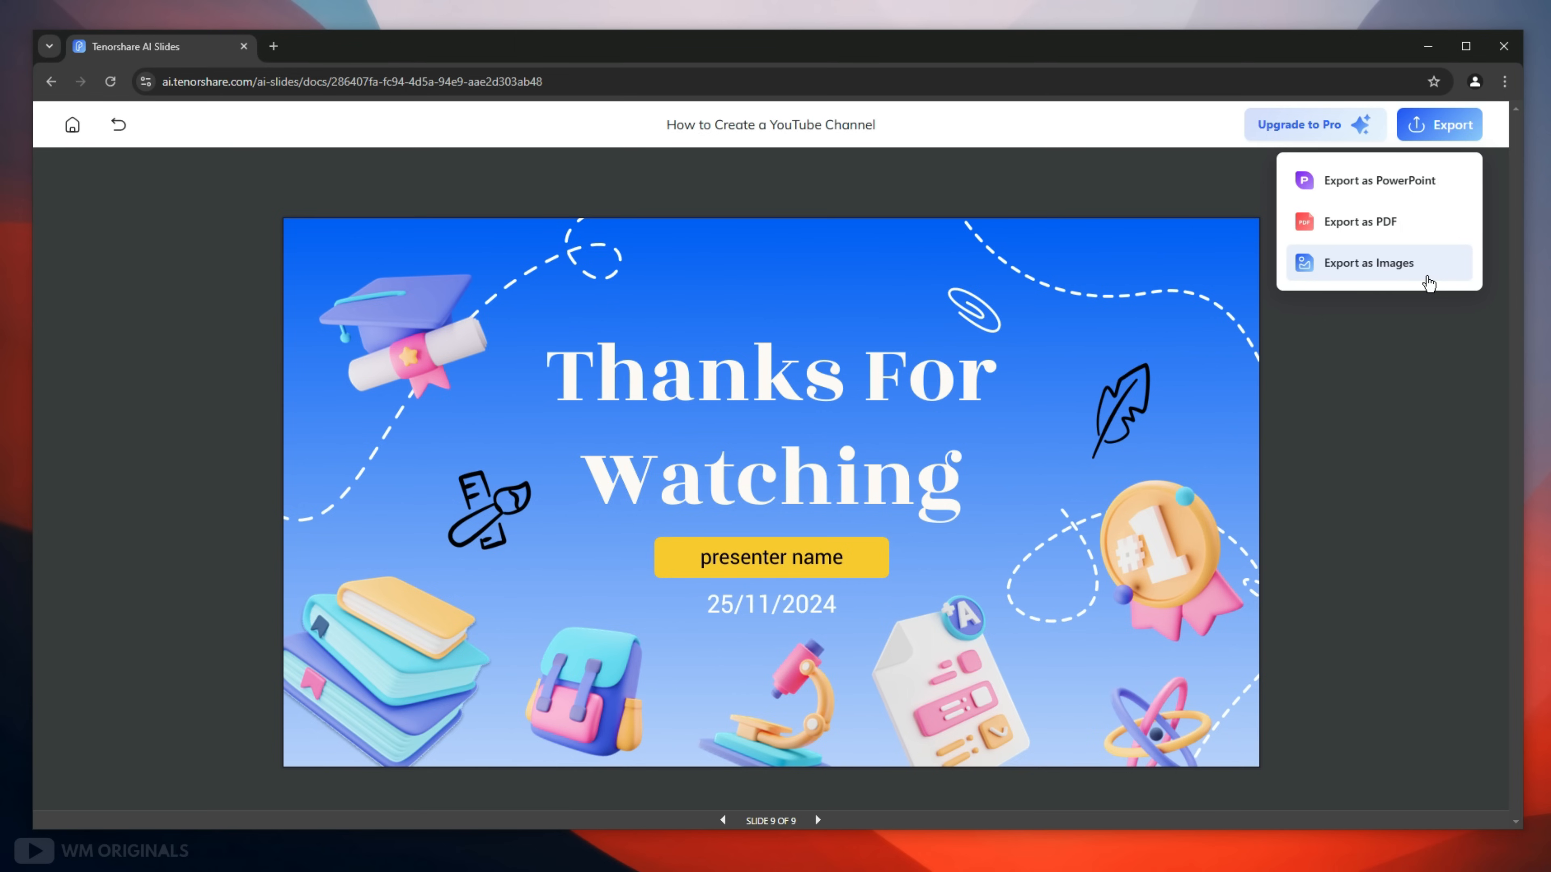
click(1371, 193)
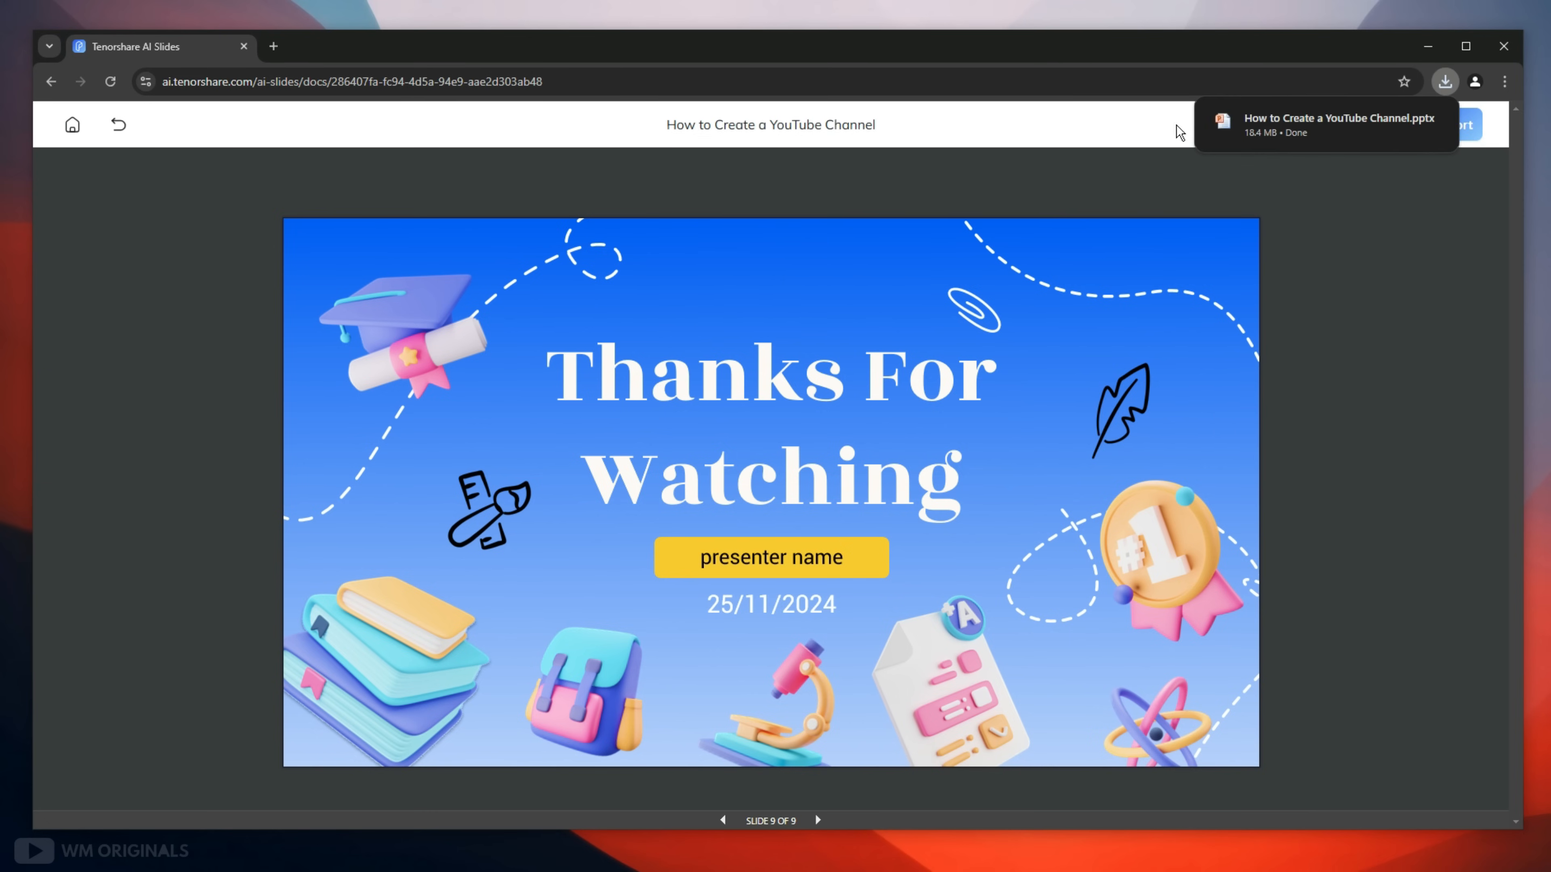
click(1320, 136)
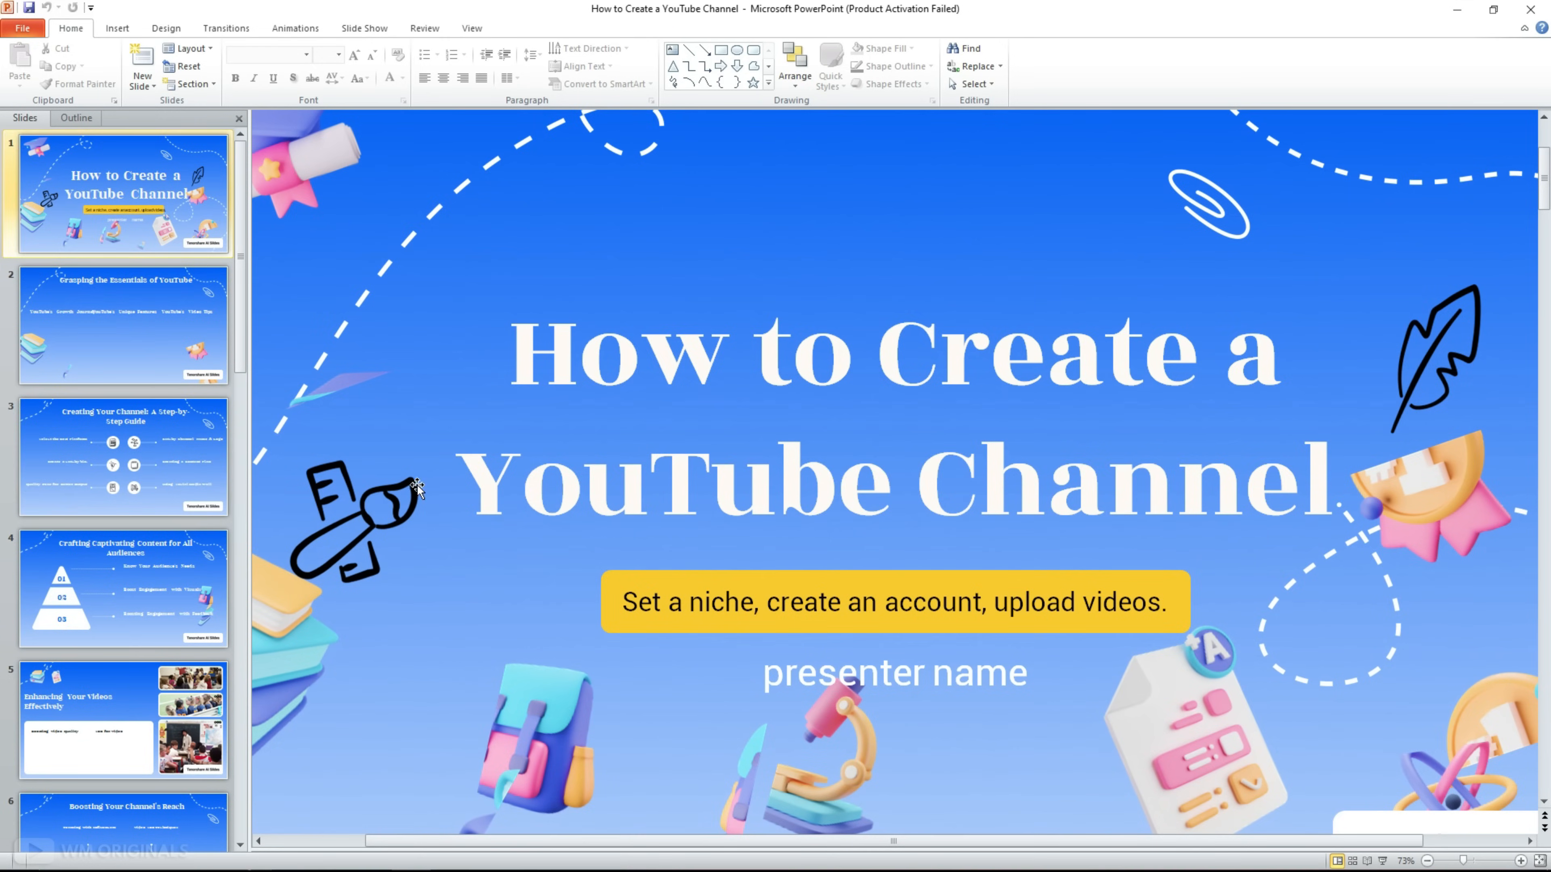
Look through the exported slides one after another in PowerPoint
key(Down)
key(Down)
key(Down)
key(Down)
key(Down)
key(Down)
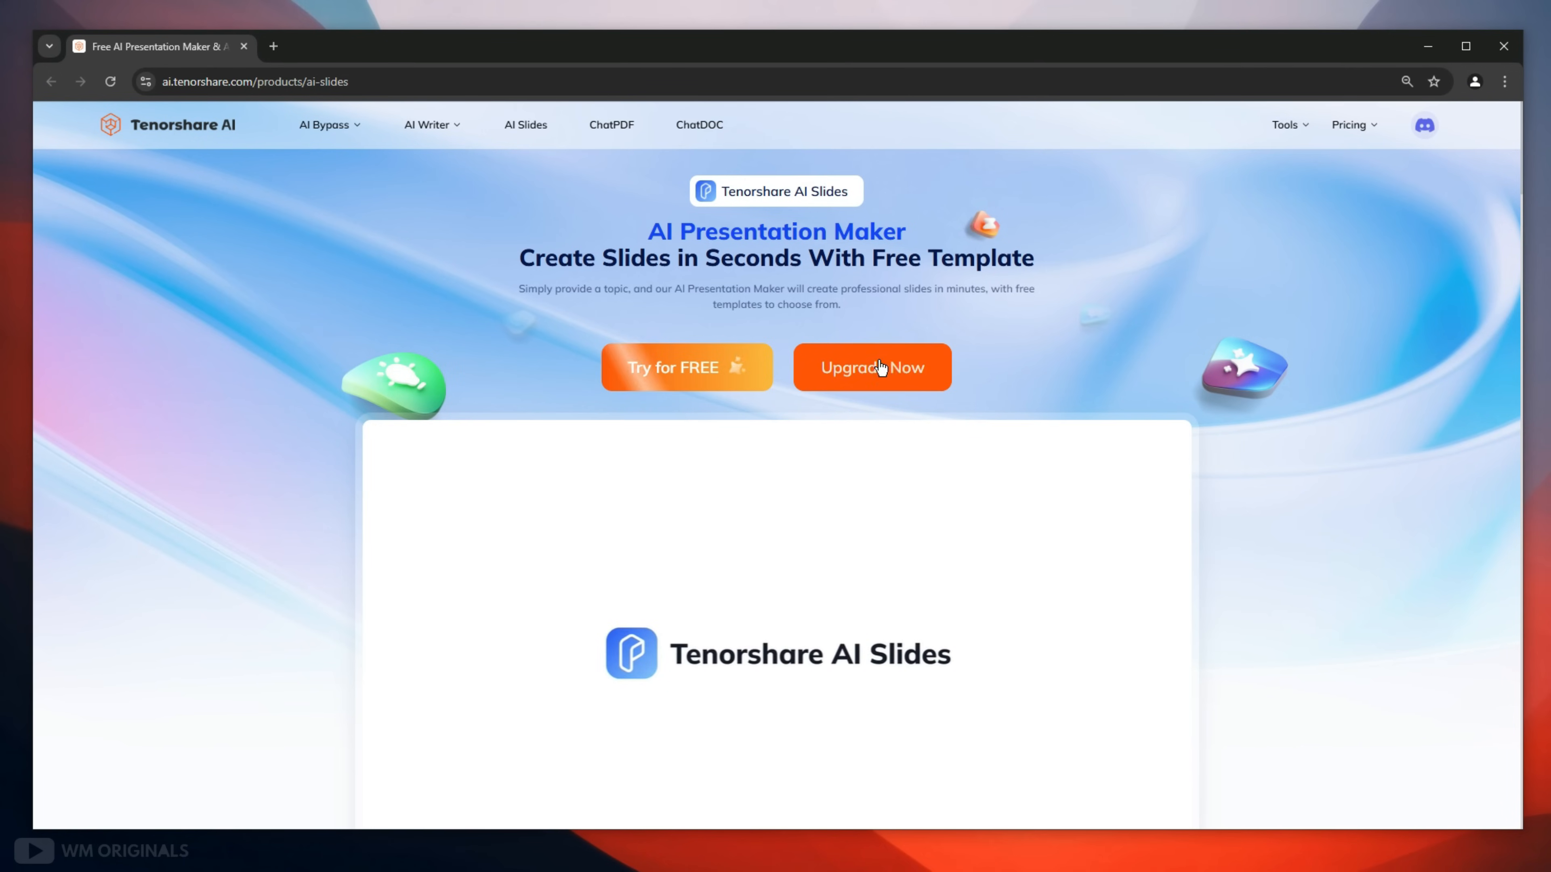
Open the upgrade pricing from the Tenorshare AI Slides product page in the browser
click(874, 367)
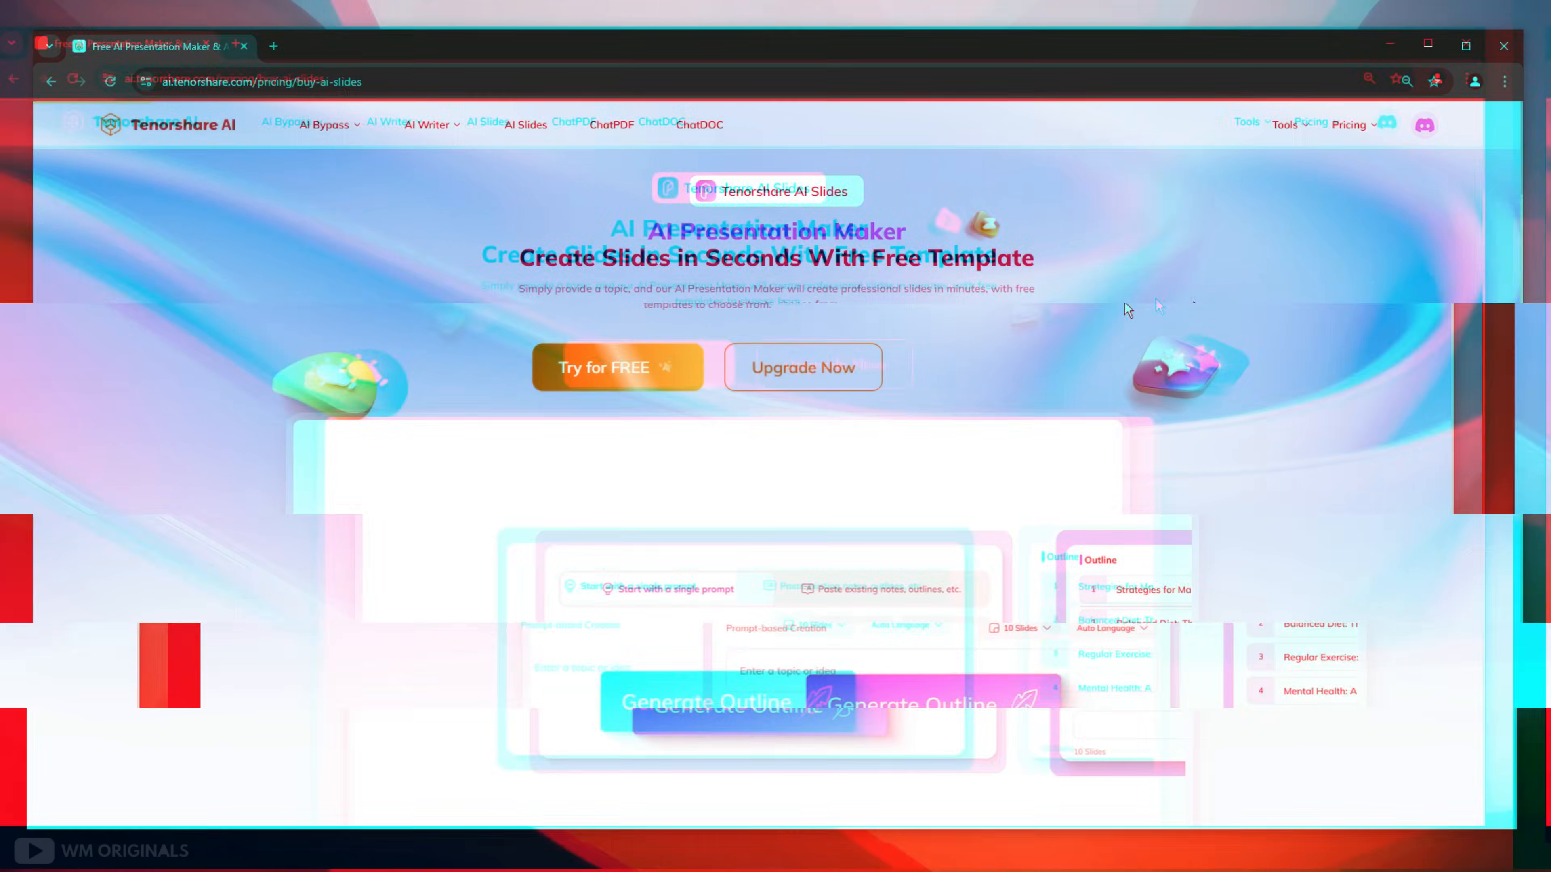